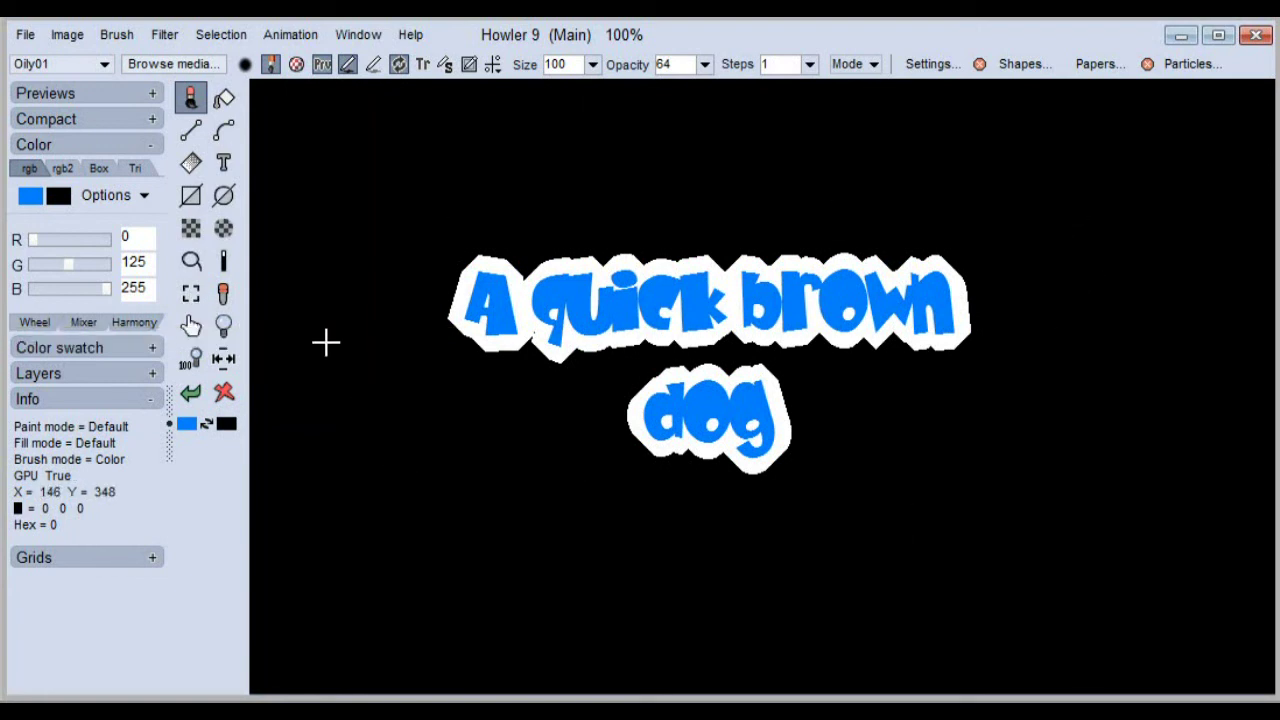
- Capture the outlined "A quick brown dog" text as a custom brush and undo the test stroke
left_click(191, 292)
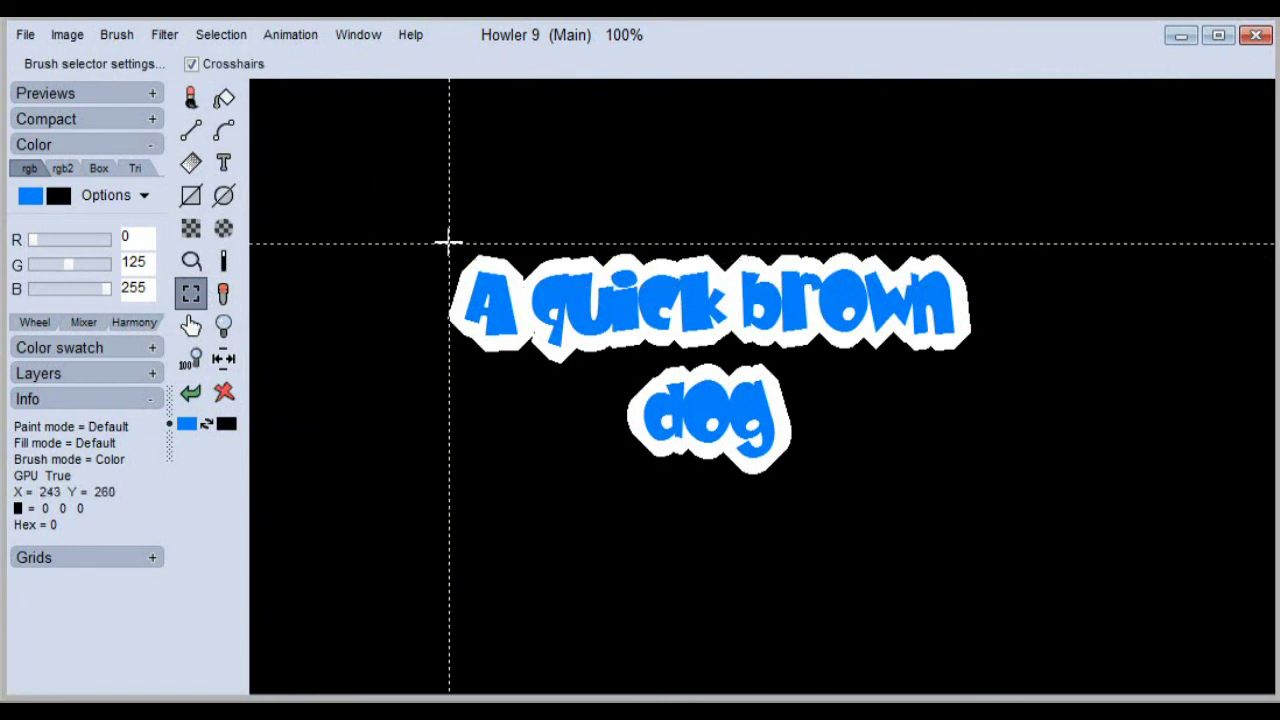
left_click_drag(433, 234, 1000, 486)
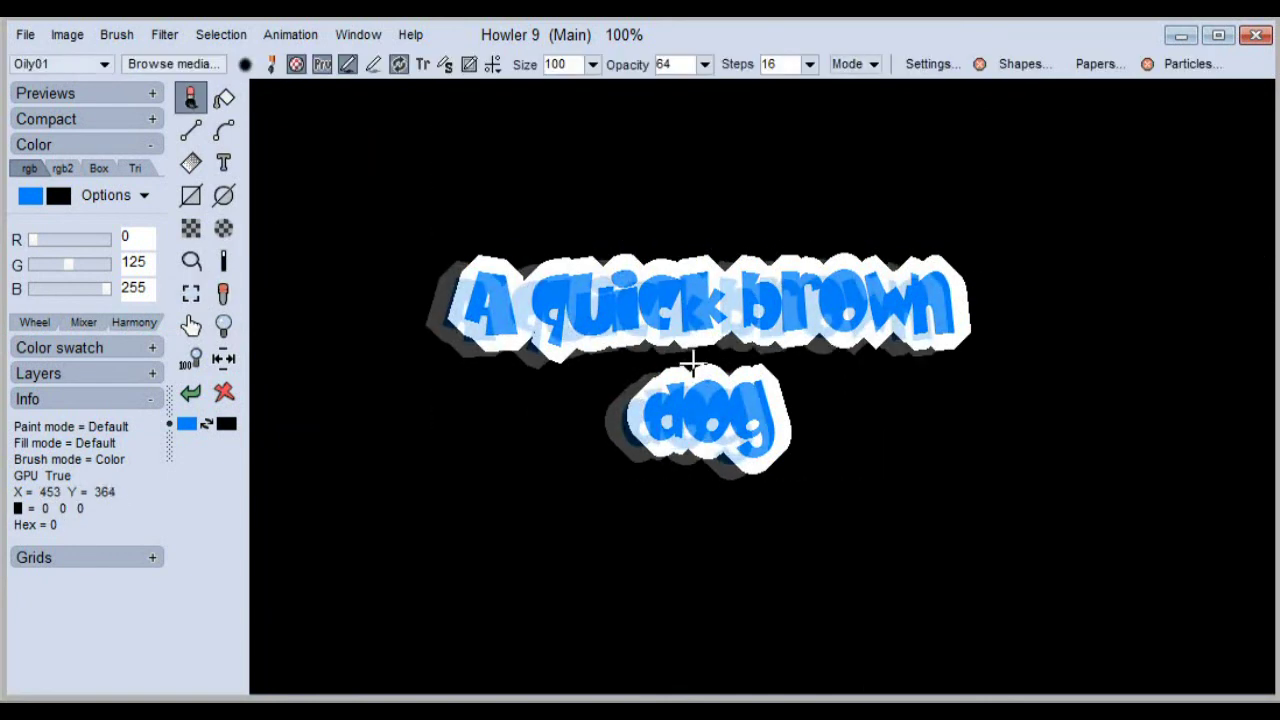
mouse_move(1071, 506)
left_mouse_down()
mouse_move(891, 549)
mouse_move(586, 397)
left_mouse_up()
left_click(190, 392)
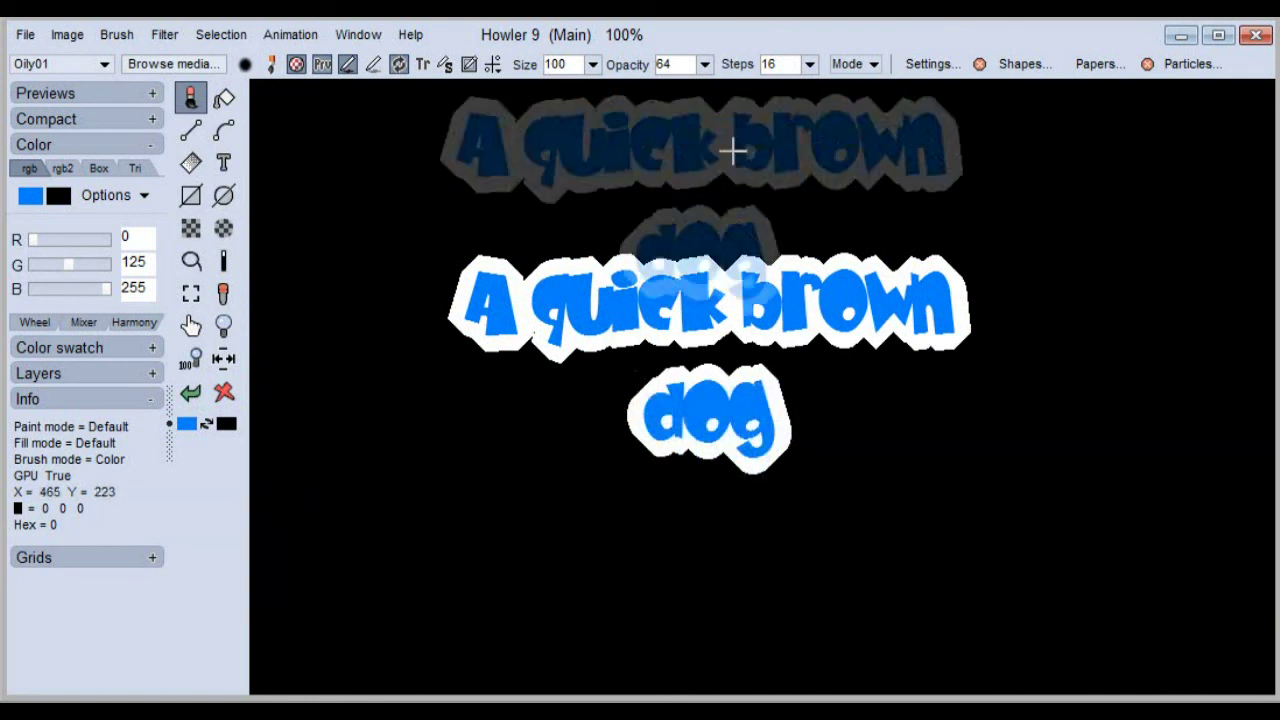
- Set the brush opacity to 255, preview the text brush over the canvas, and clear the canvas to black
left_click(704, 65)
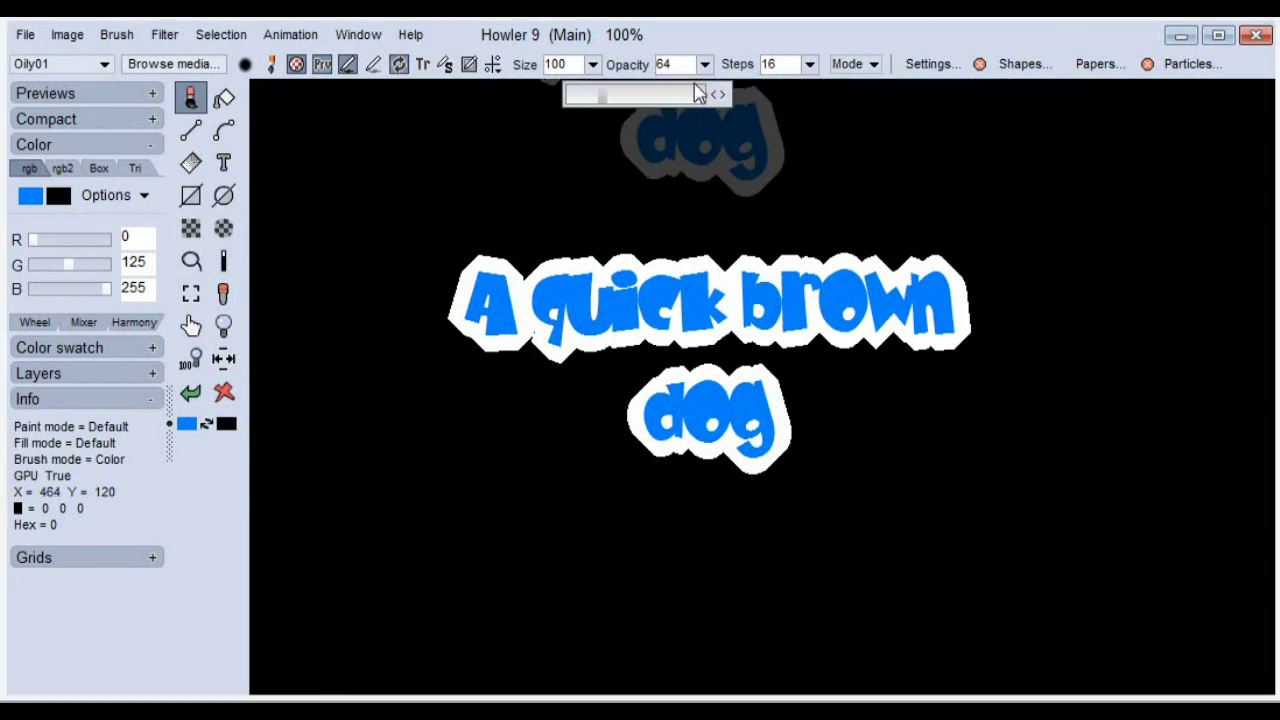
left_click(605, 95)
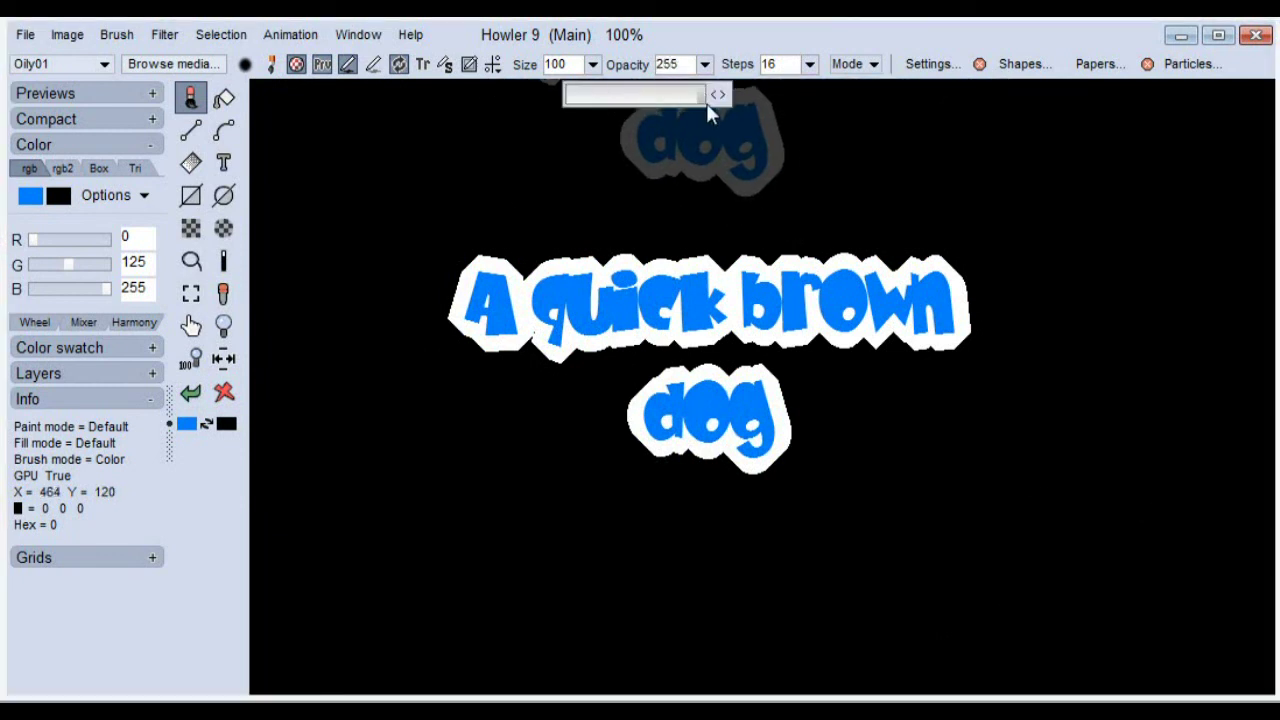
left_click(735, 43)
left_click(775, 365)
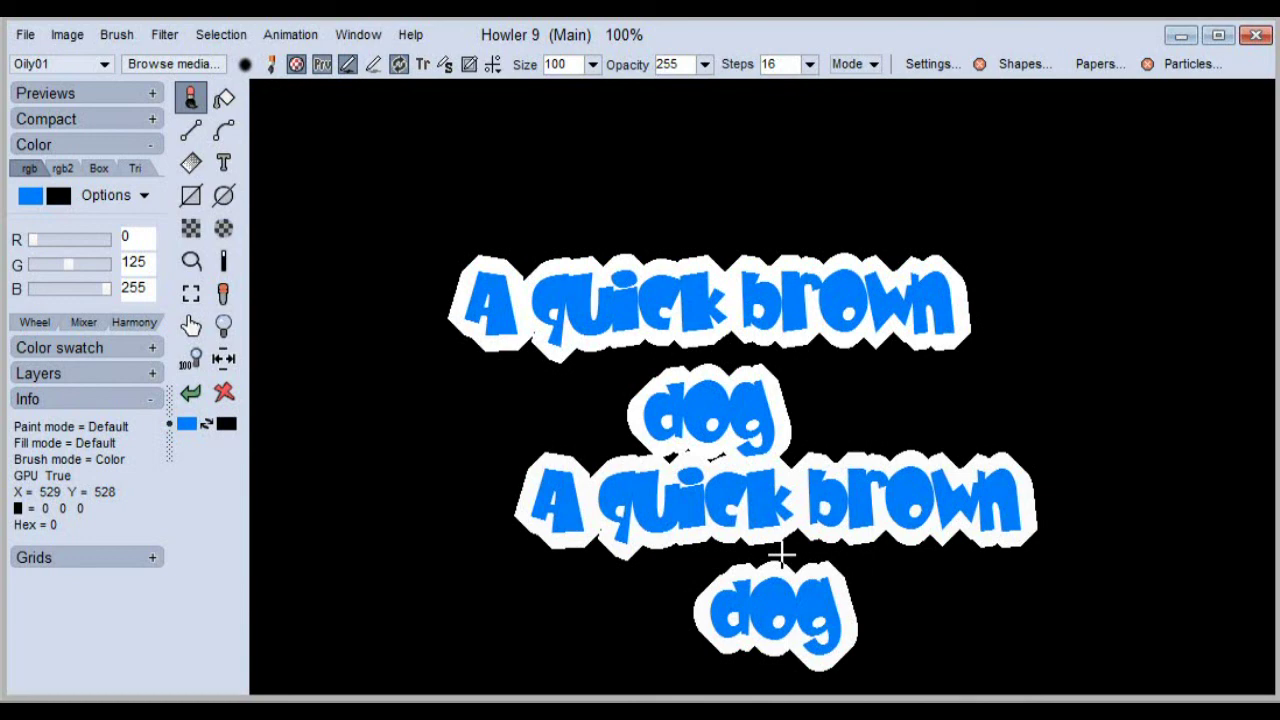
left_click_drag(781, 553, 912, 352)
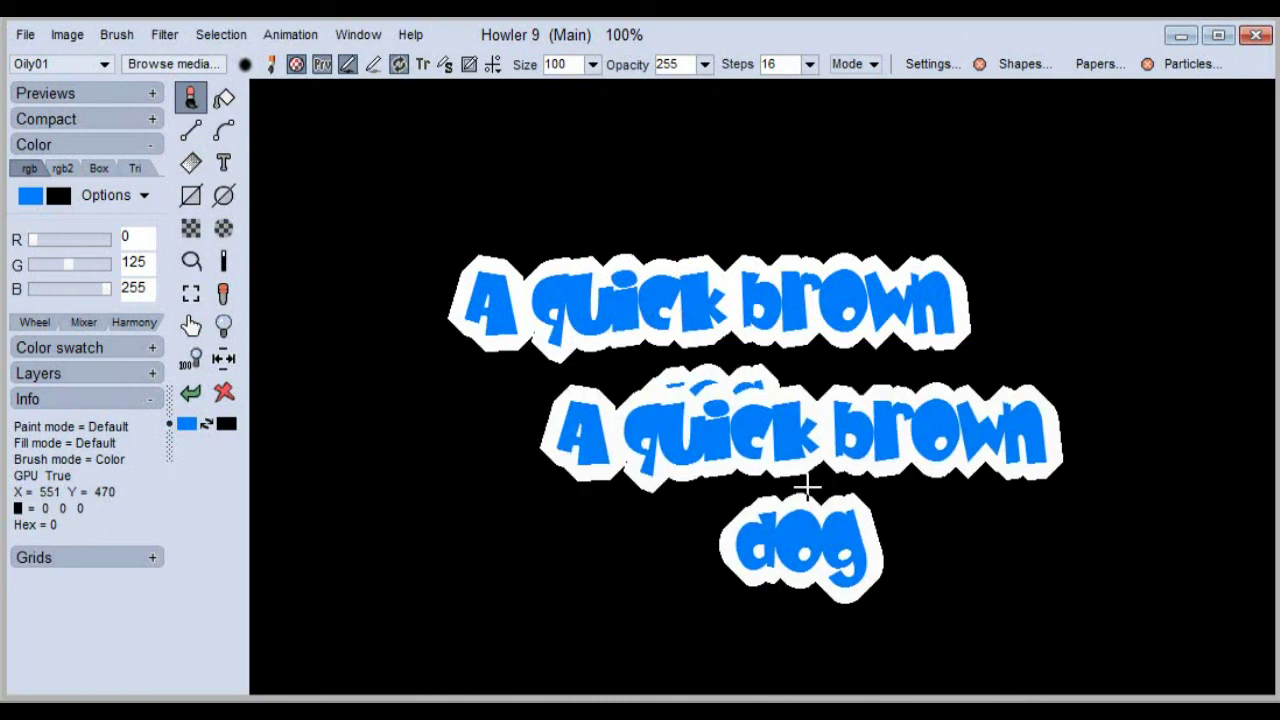
left_click(224, 395)
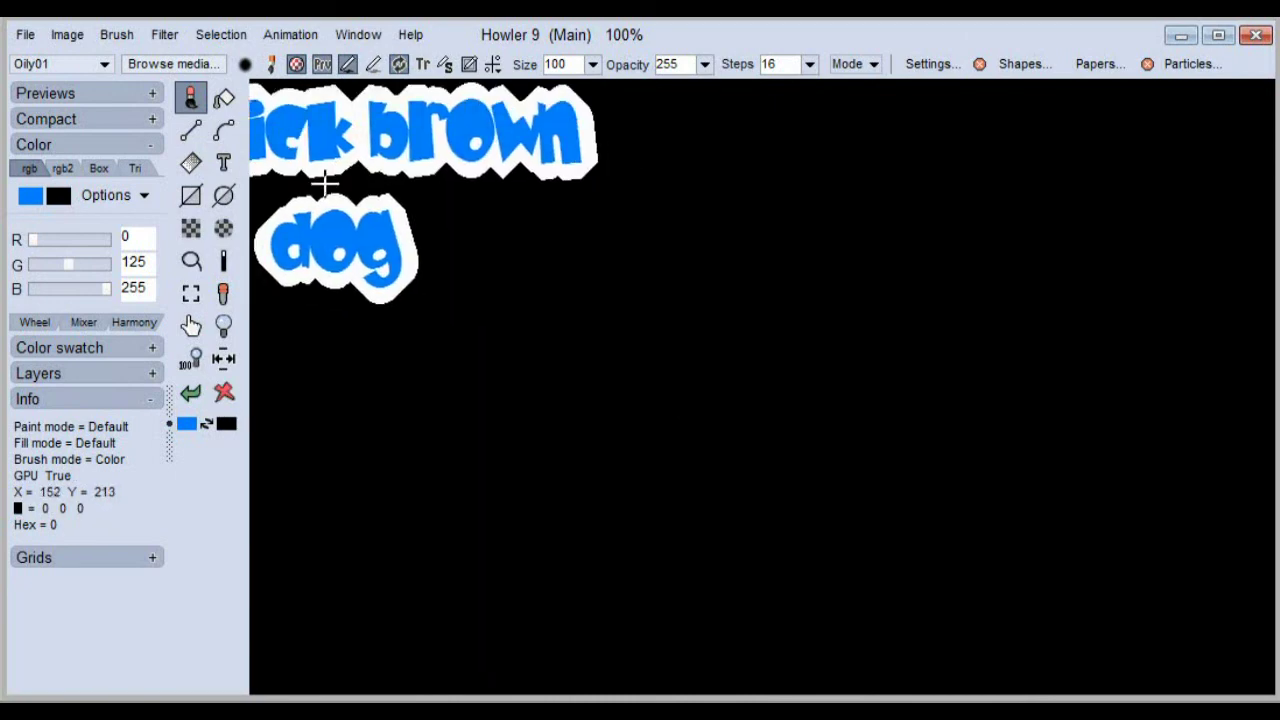
- Reopen the "A quick brown dog" text with the Text tool and set its font size to 56
left_click(223, 162)
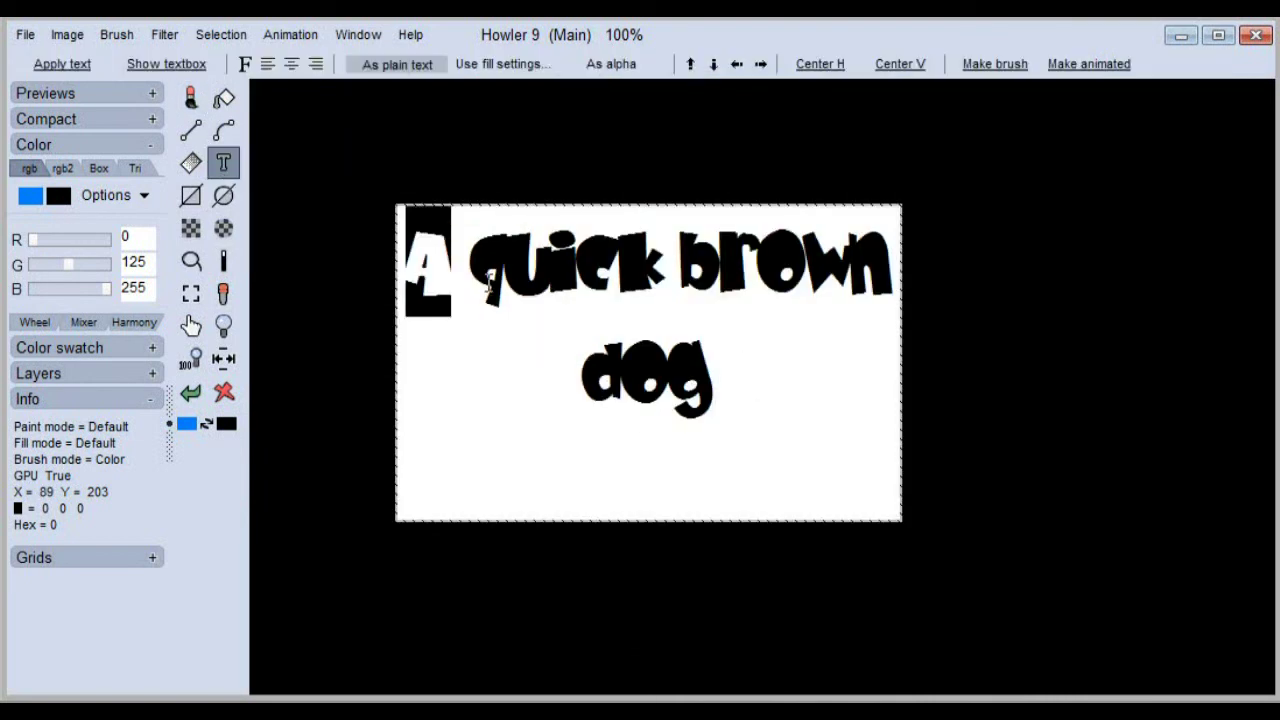
left_click(745, 371)
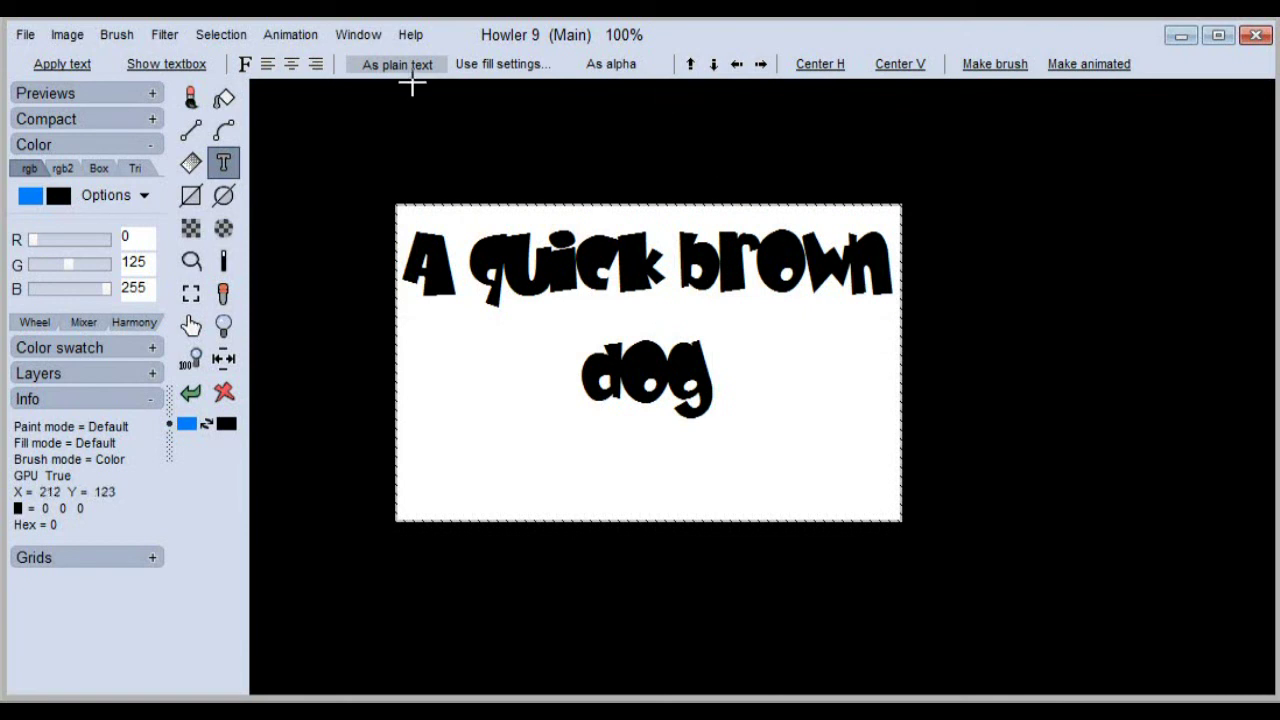
left_click(291, 67)
left_click(247, 66)
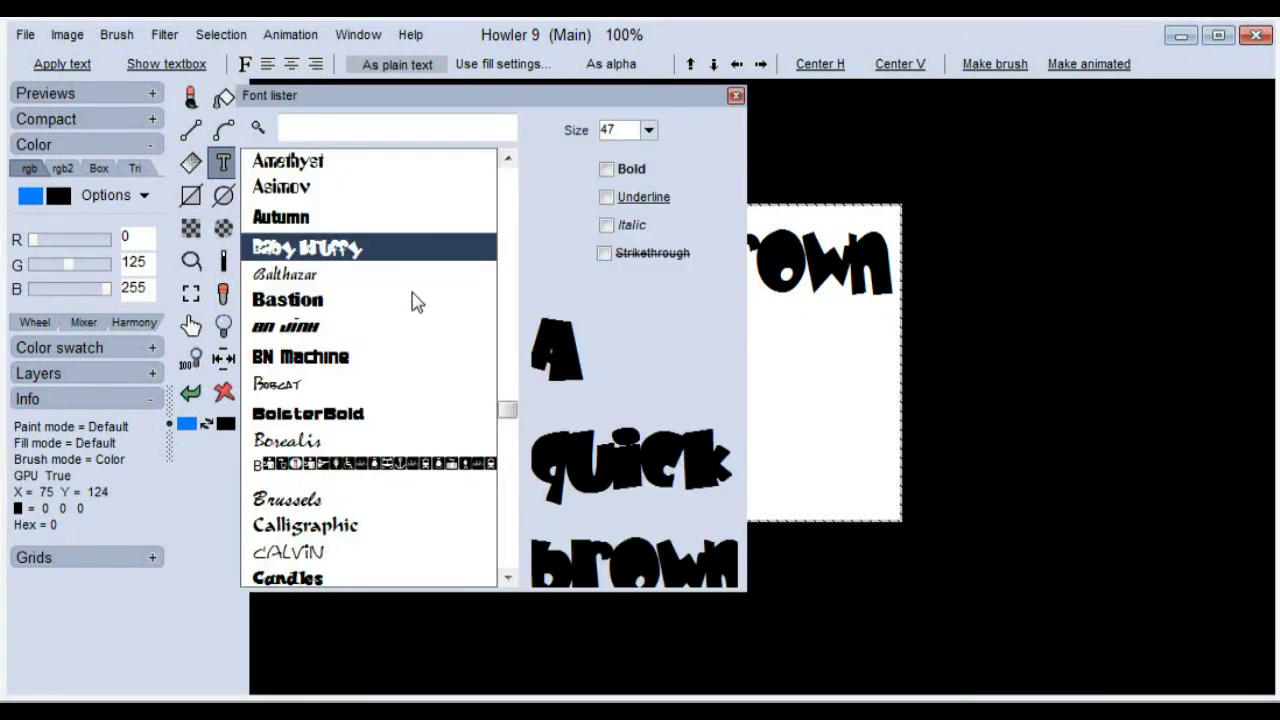
left_click(649, 131)
left_click_drag(580, 162, 578, 165)
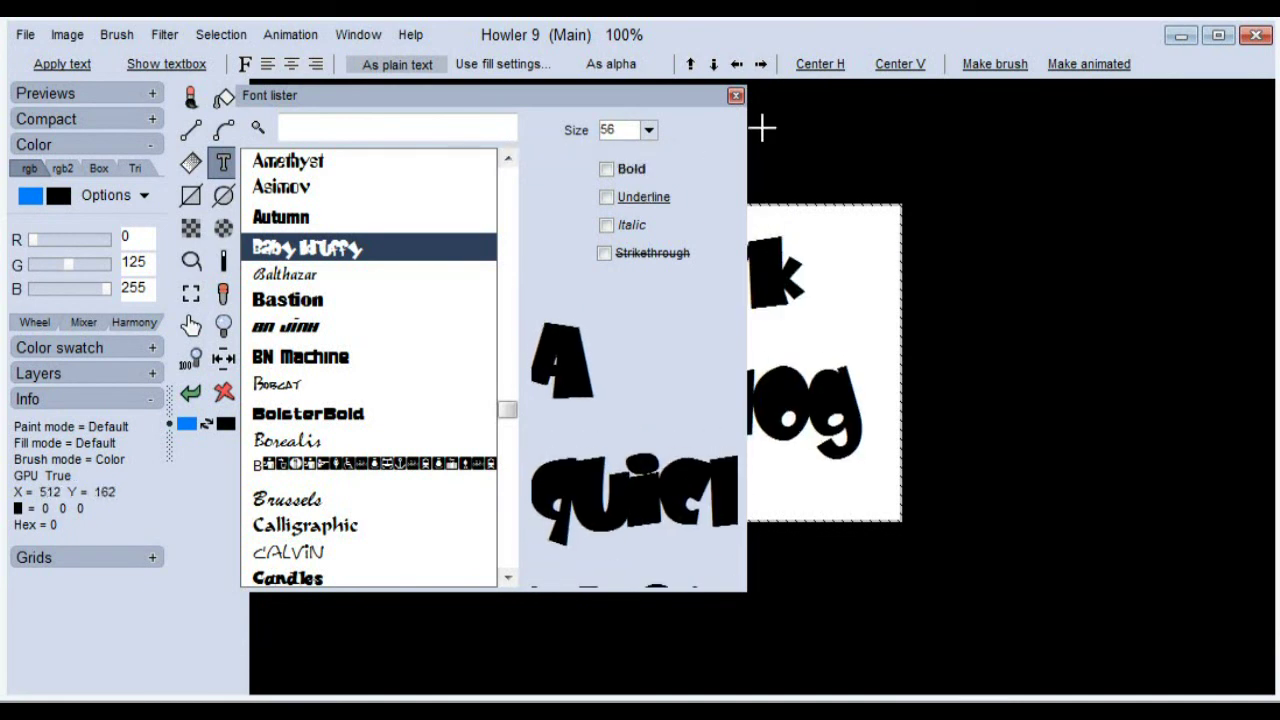
left_click(736, 95)
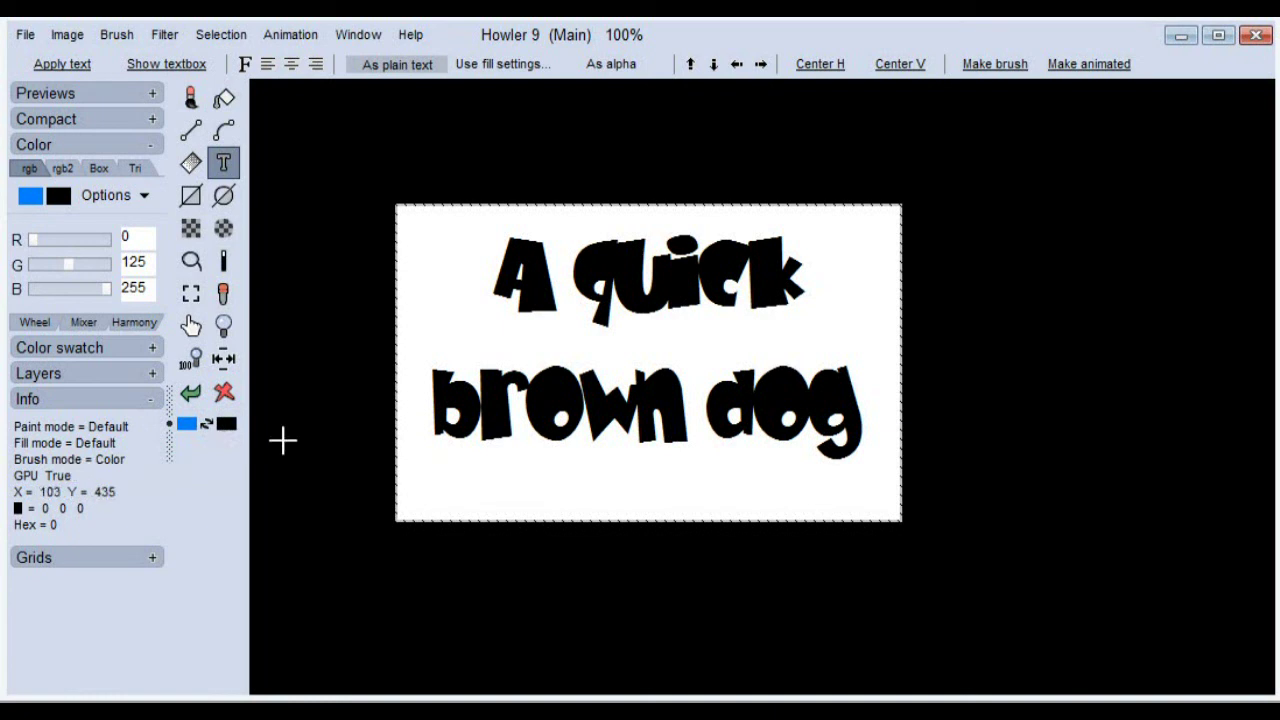
- Set the secondary color to dark red (202, 0, 0) and clear the canvas to it
left_click(226, 425)
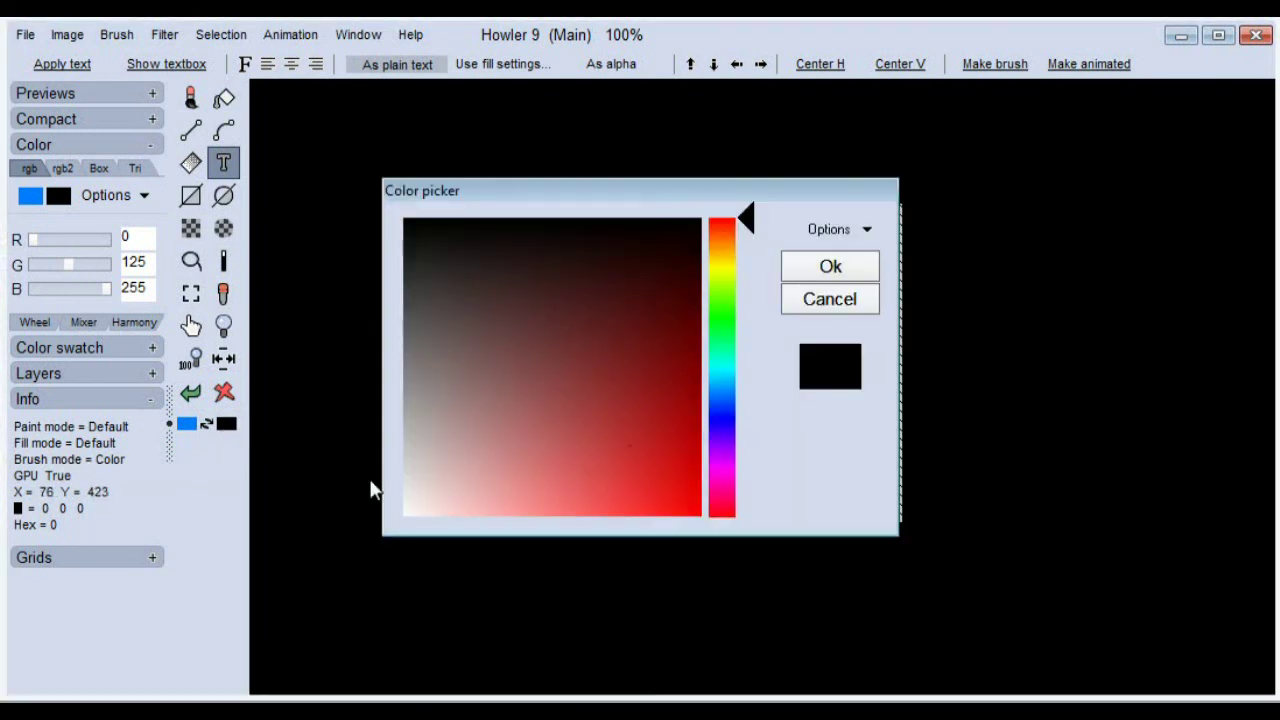
left_click(620, 394)
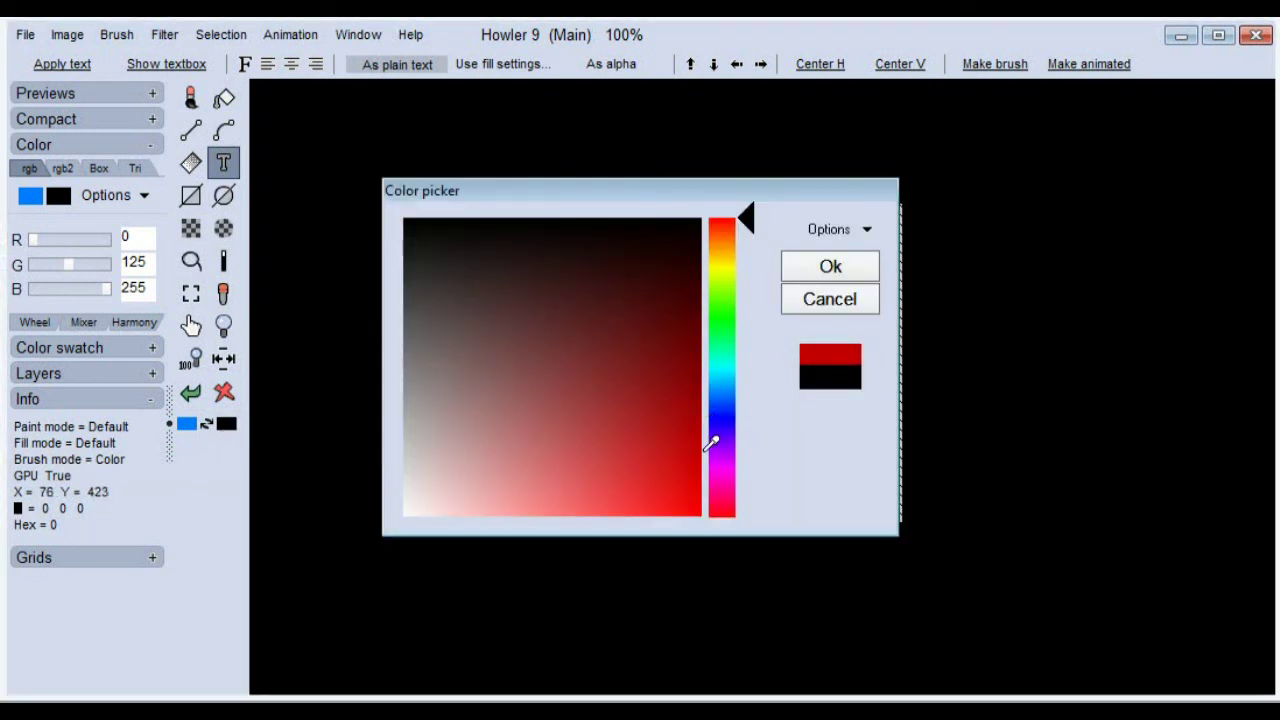
left_click(831, 277)
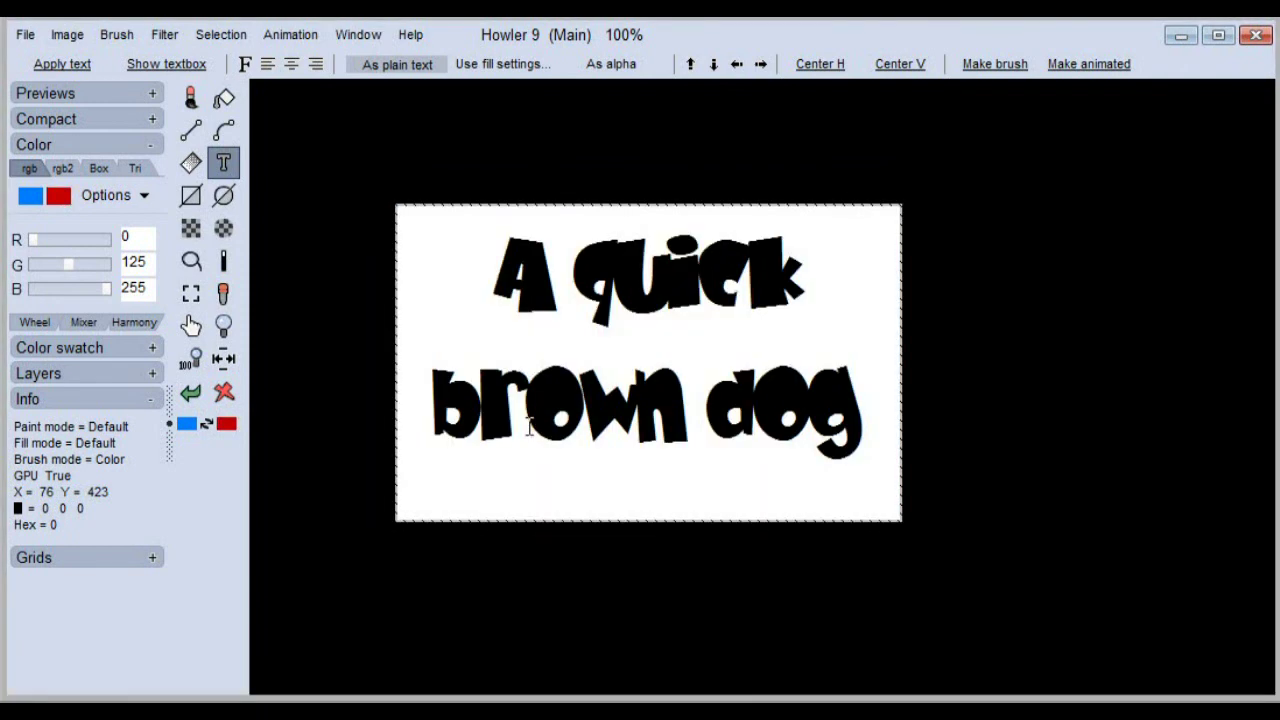
left_click(226, 393)
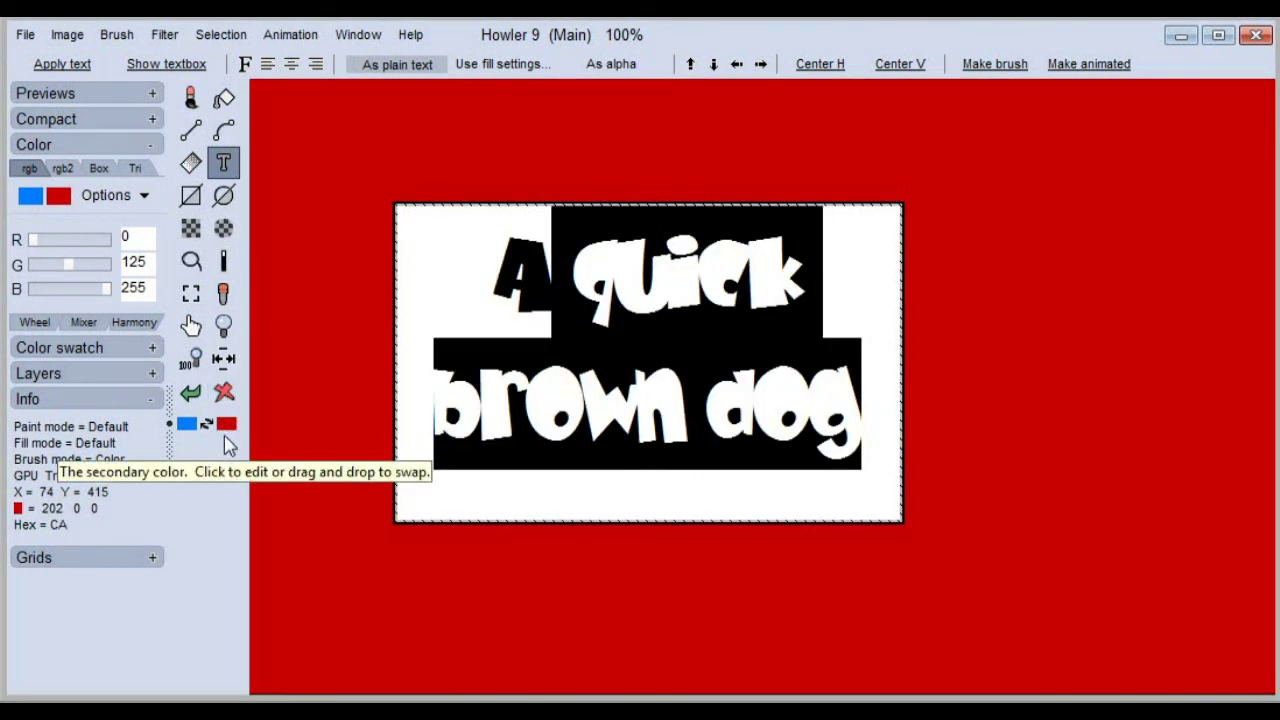
- Set the primary color to yellow (246, 228, 23)
left_click(190, 426)
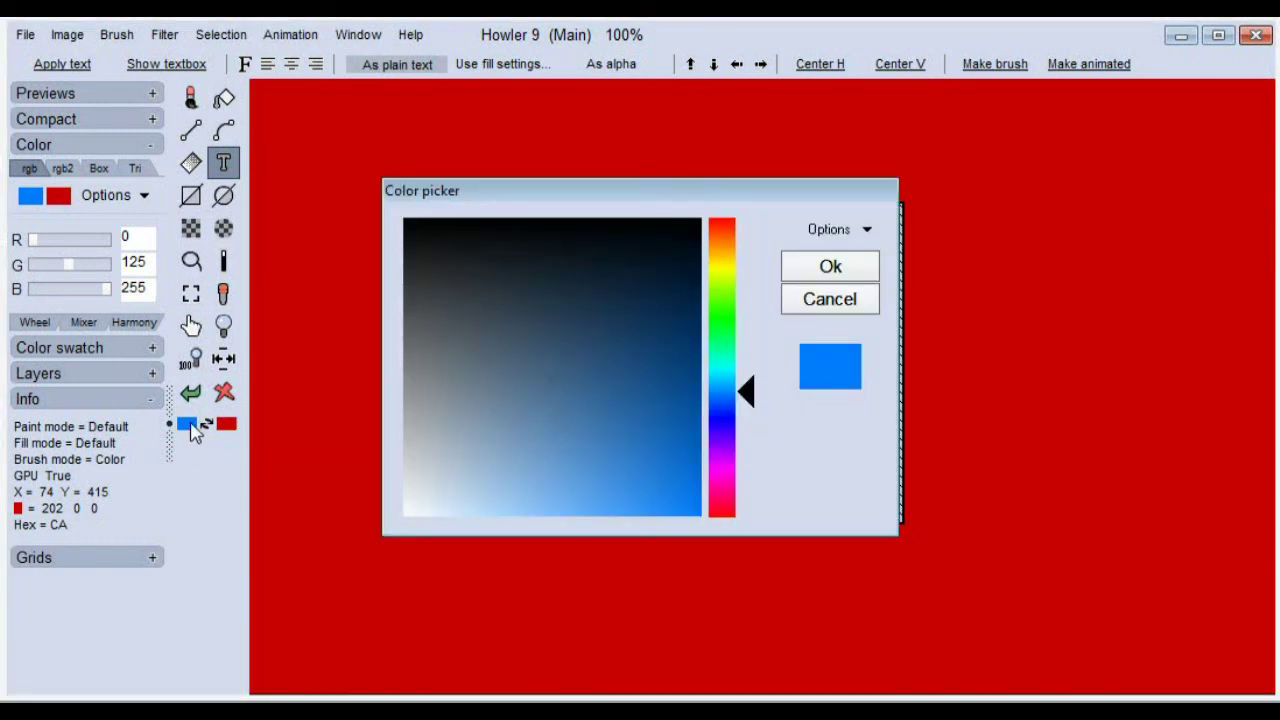
left_click(721, 264)
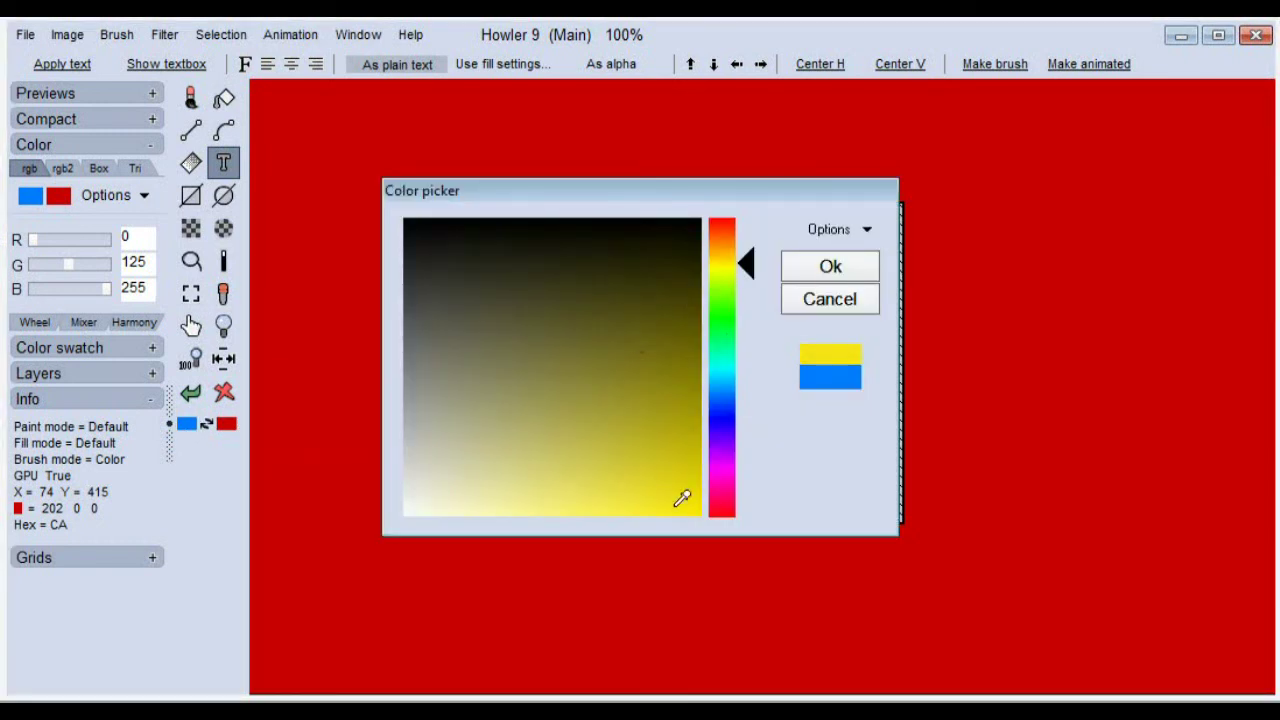
left_click(838, 272)
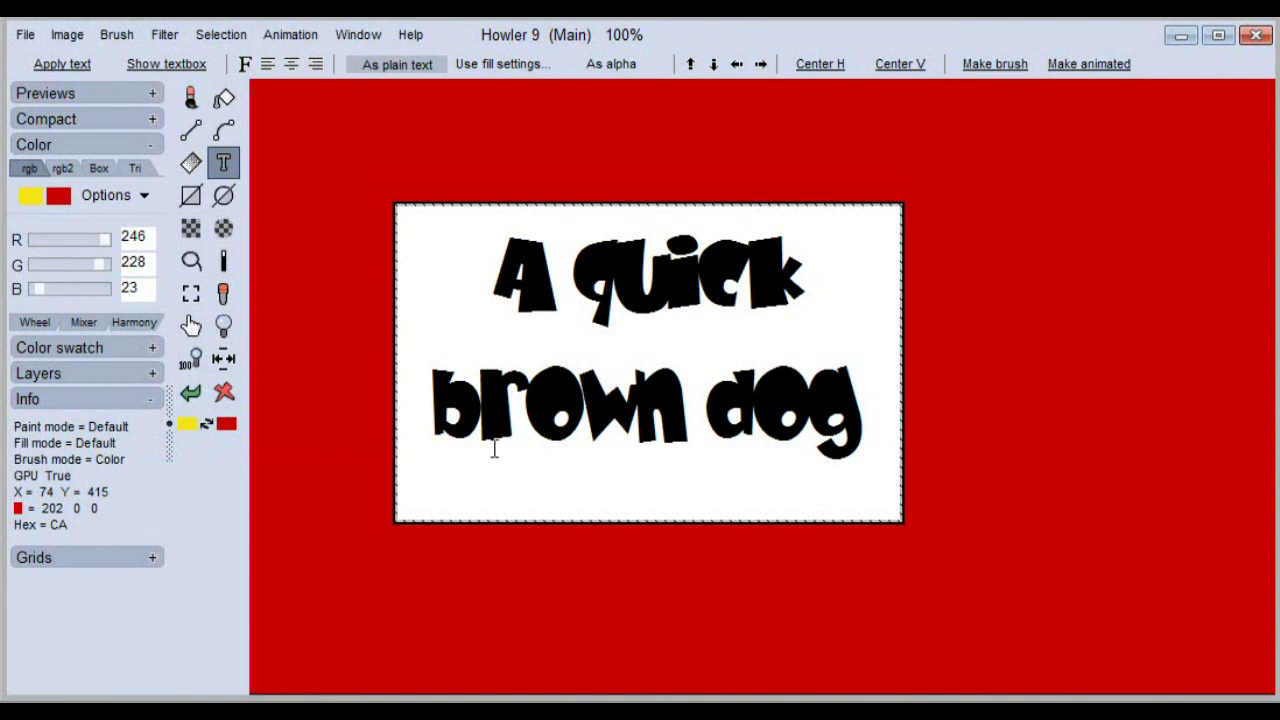
- Apply the yellow text onto the red canvas and capture the lettering with its surroundings as a custom brush
left_click(594, 396)
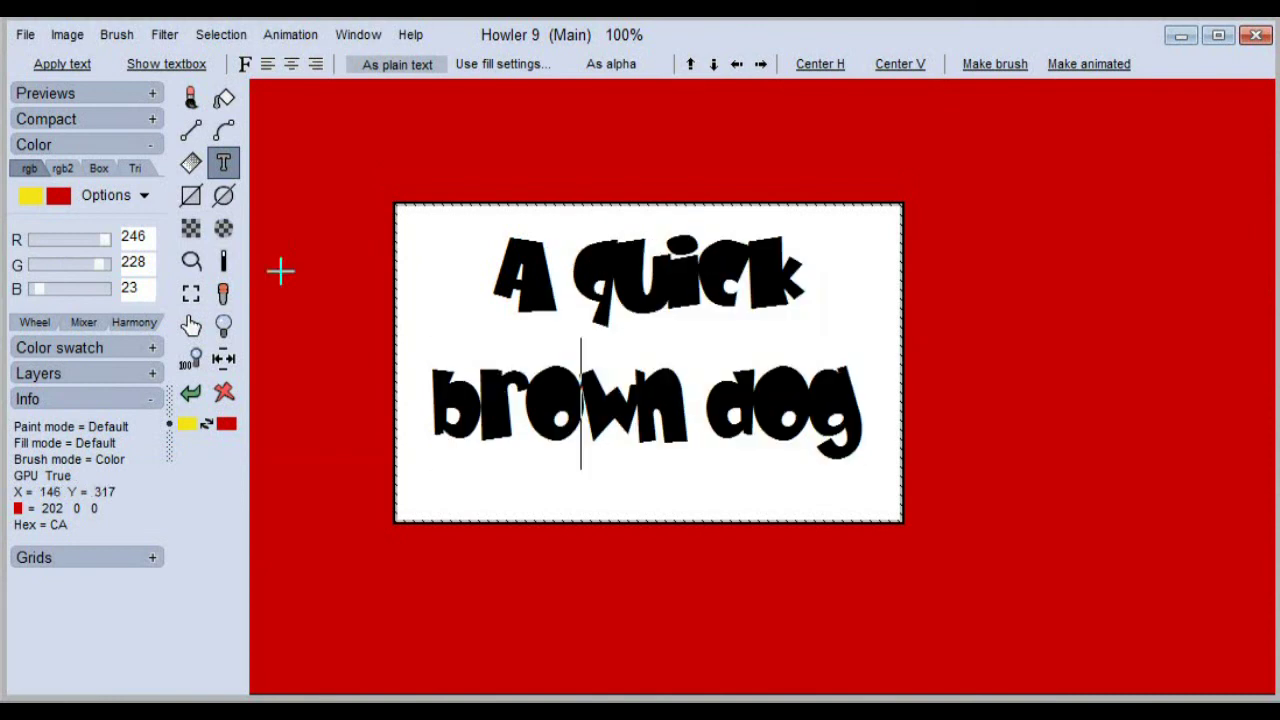
left_click(62, 65)
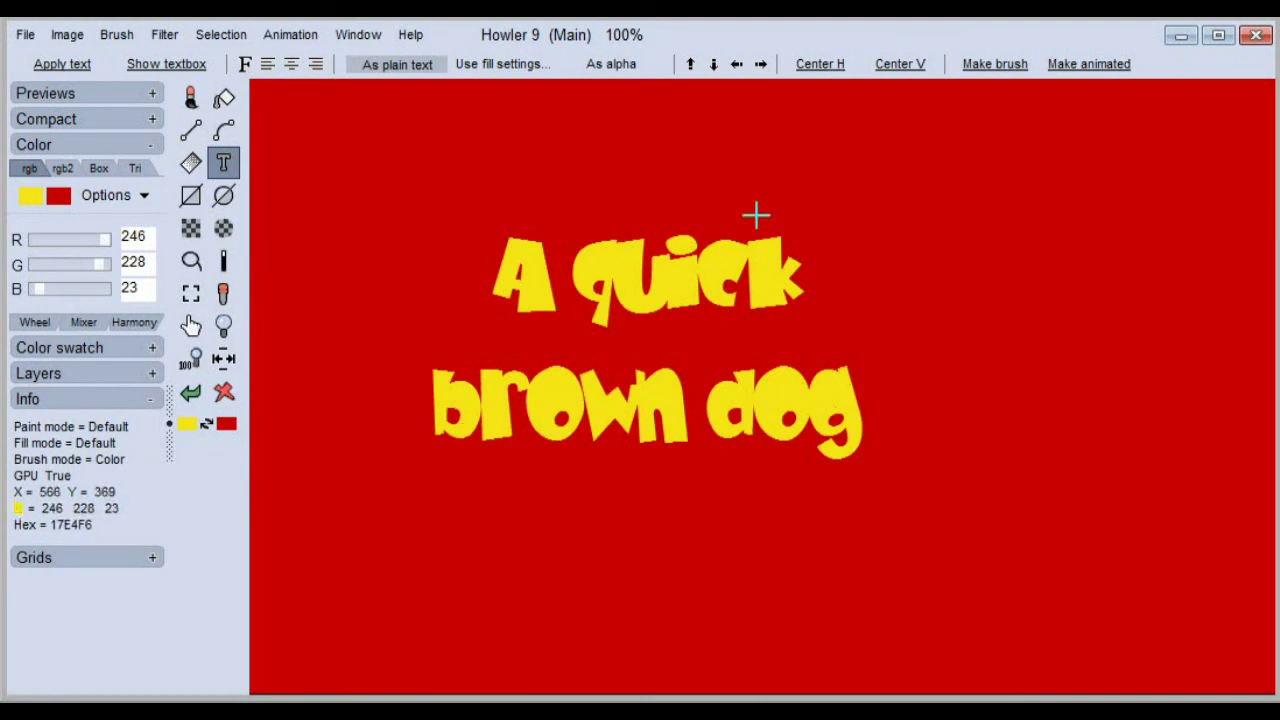
left_click(191, 296)
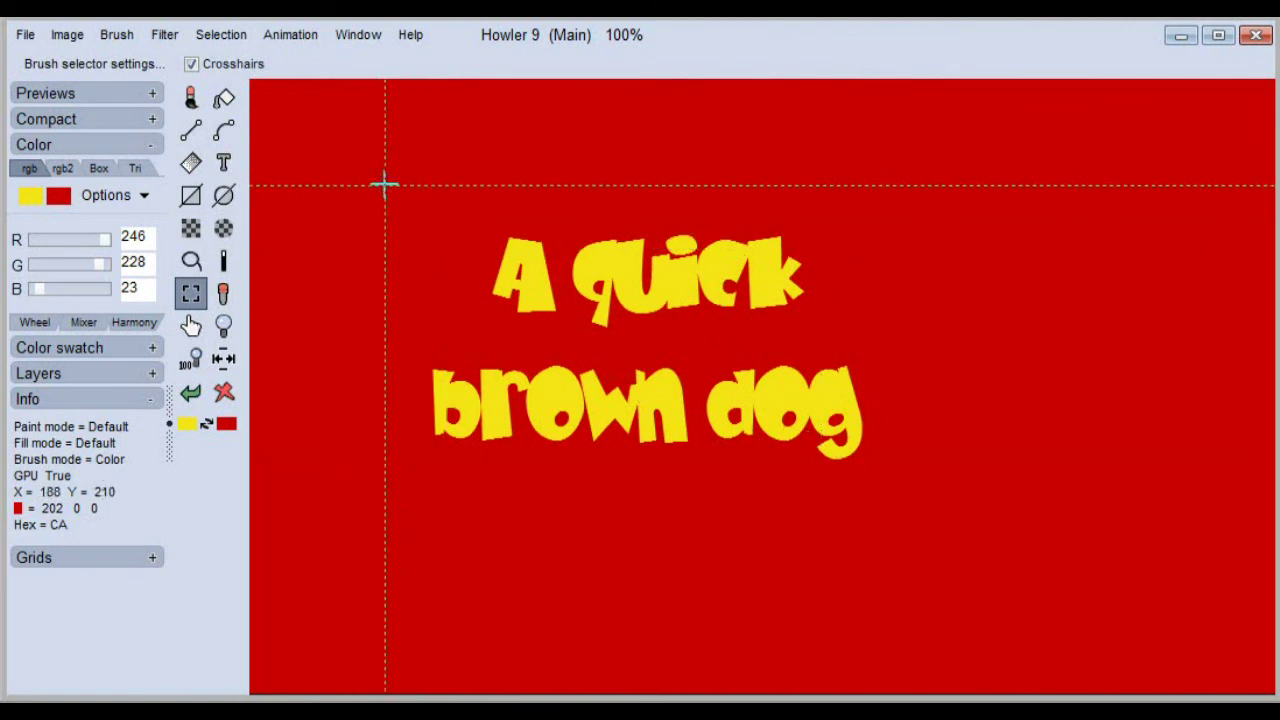
mouse_move(361, 183)
left_mouse_down()
mouse_move(380, 240)
mouse_move(709, 429)
mouse_move(935, 502)
mouse_move(937, 517)
left_mouse_up()
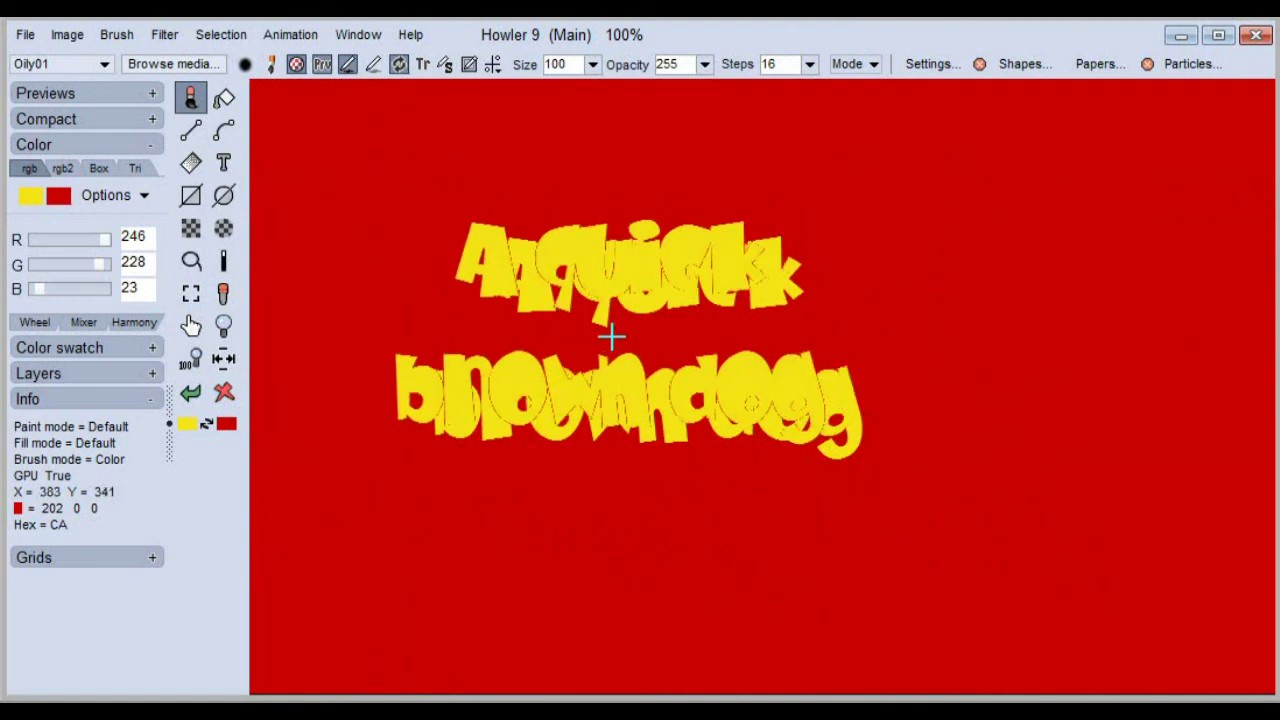
- Set the secondary color to black and clear the canvas to it
left_click(225, 425)
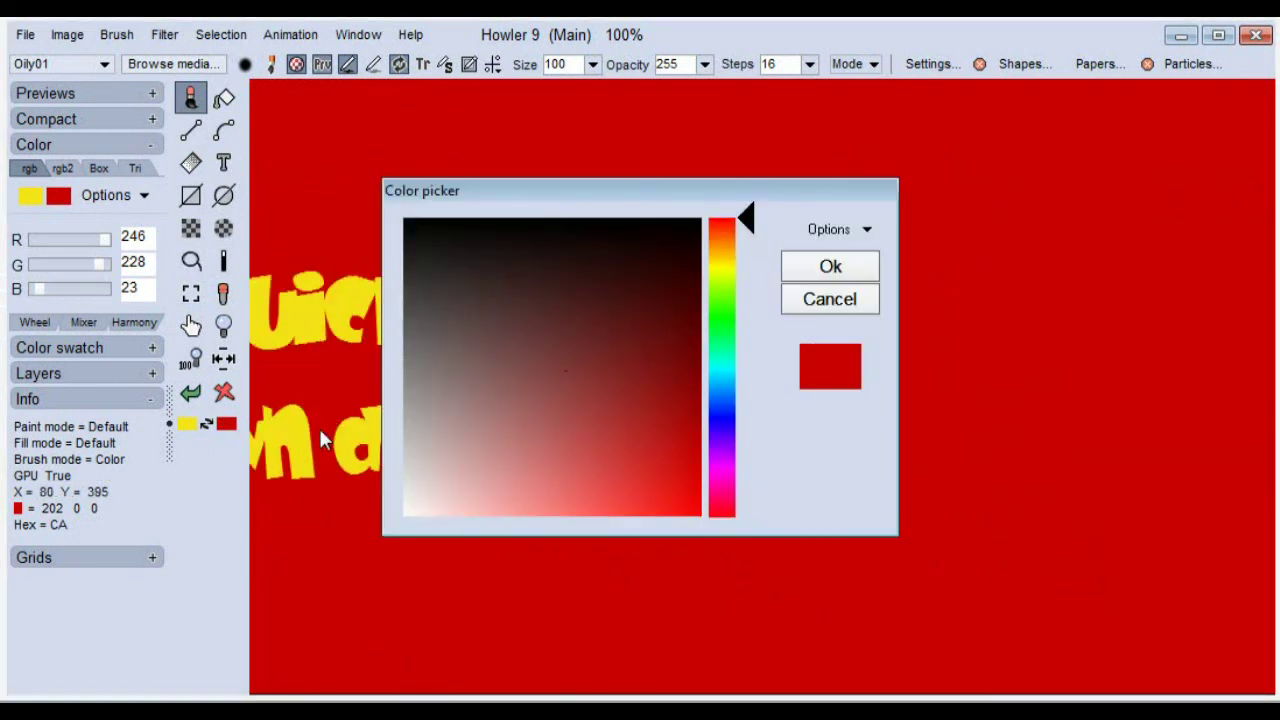
left_click_drag(652, 348, 638, 192)
left_click(823, 267)
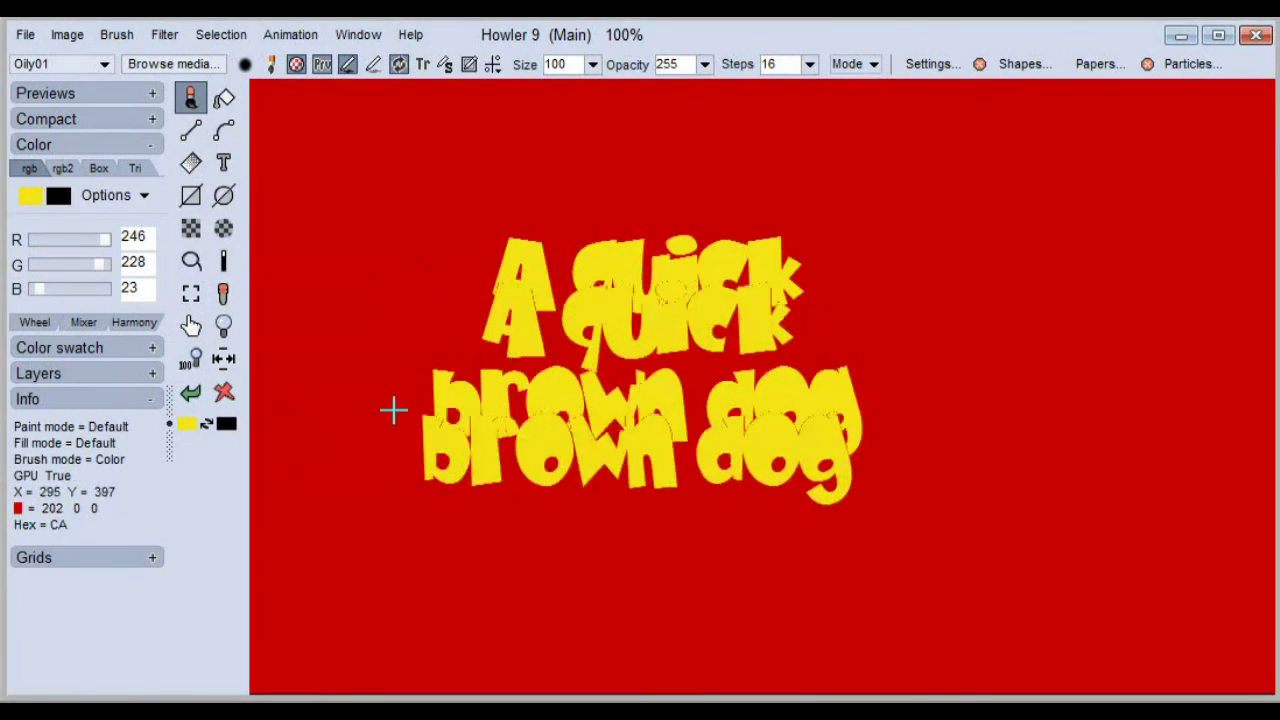
left_click(223, 392)
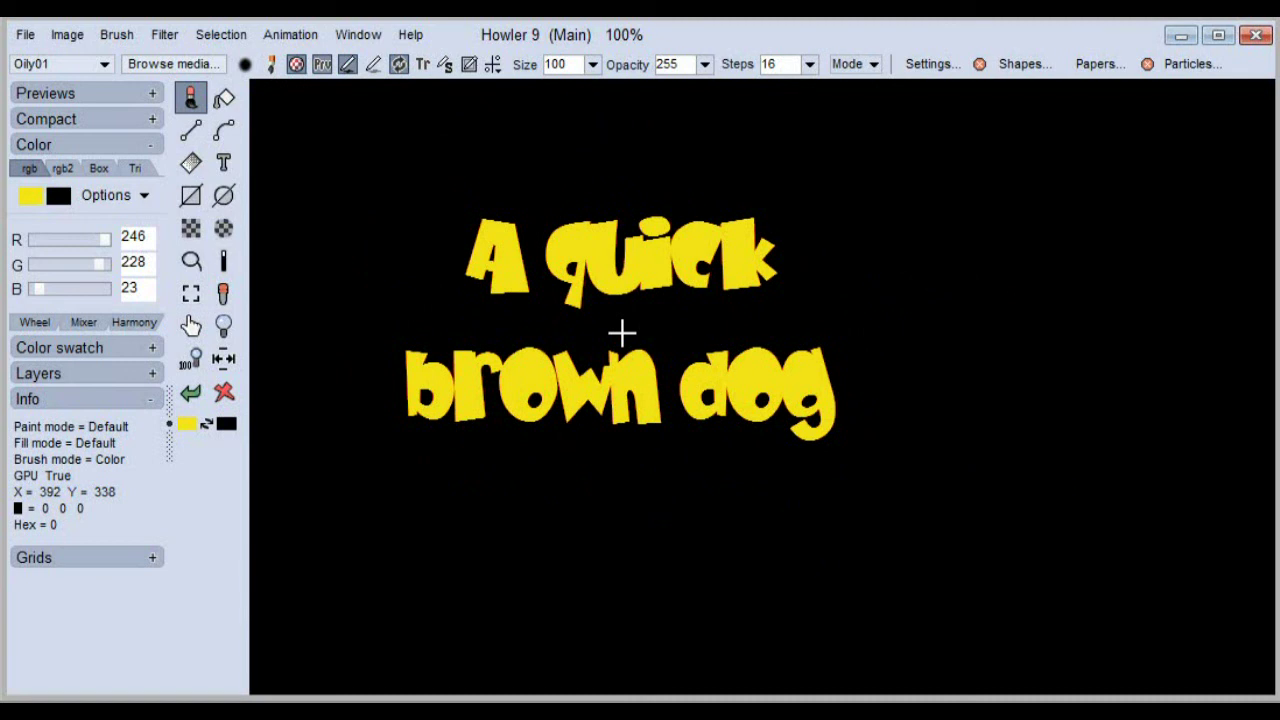
- Try a brush opacity of 160 on the yellow text brush and restore it to 255
left_click_drag(620, 331, 524, 381)
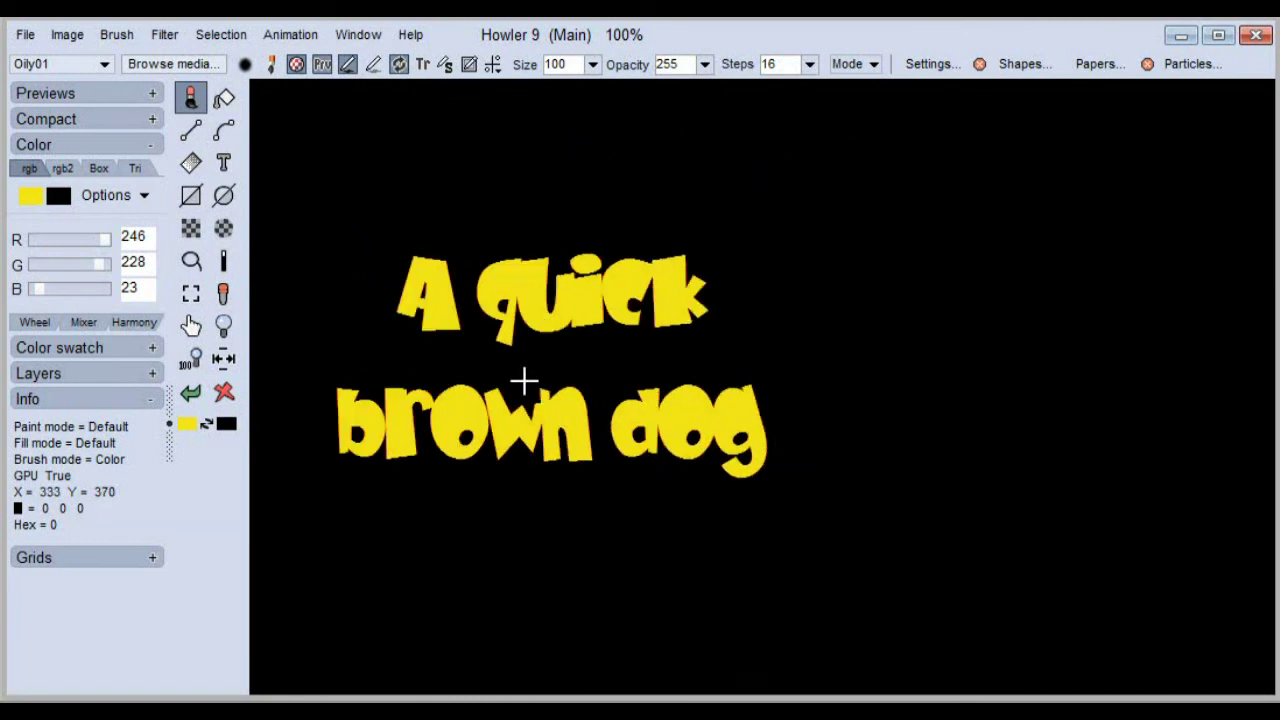
left_click(705, 66)
left_click_drag(620, 93, 643, 95)
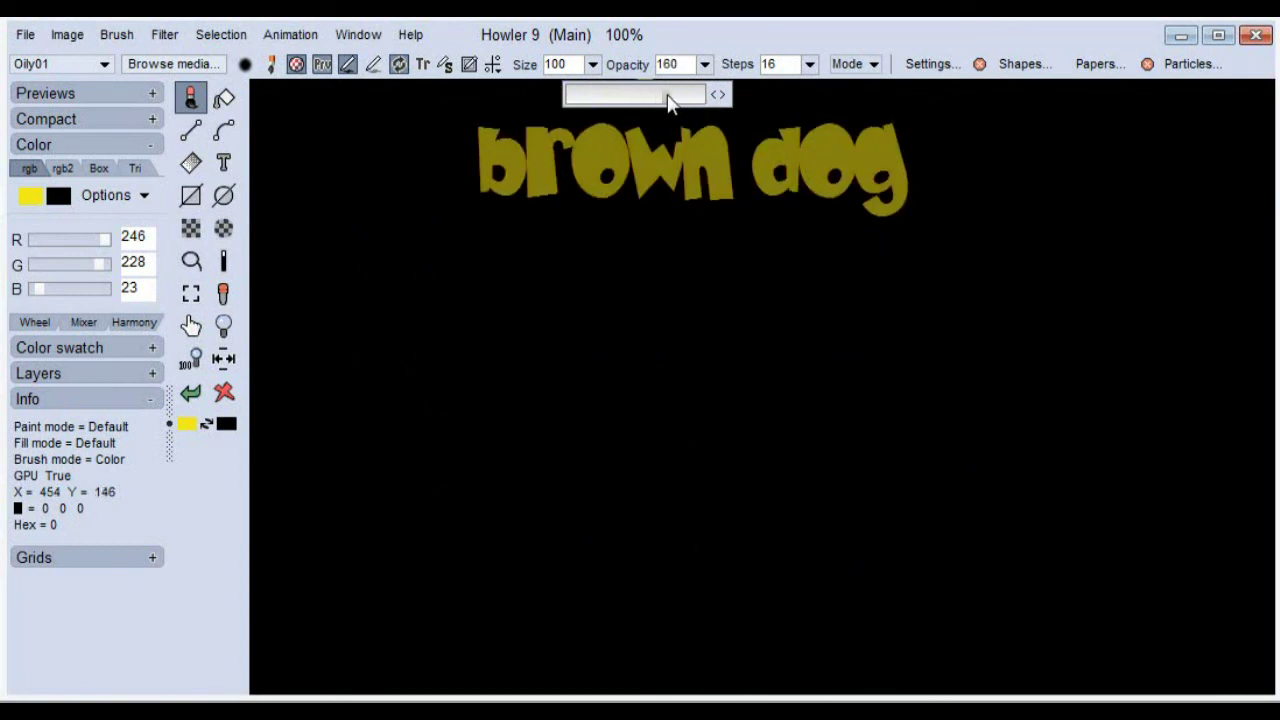
left_click_drag(671, 96, 742, 98)
left_click(653, 306)
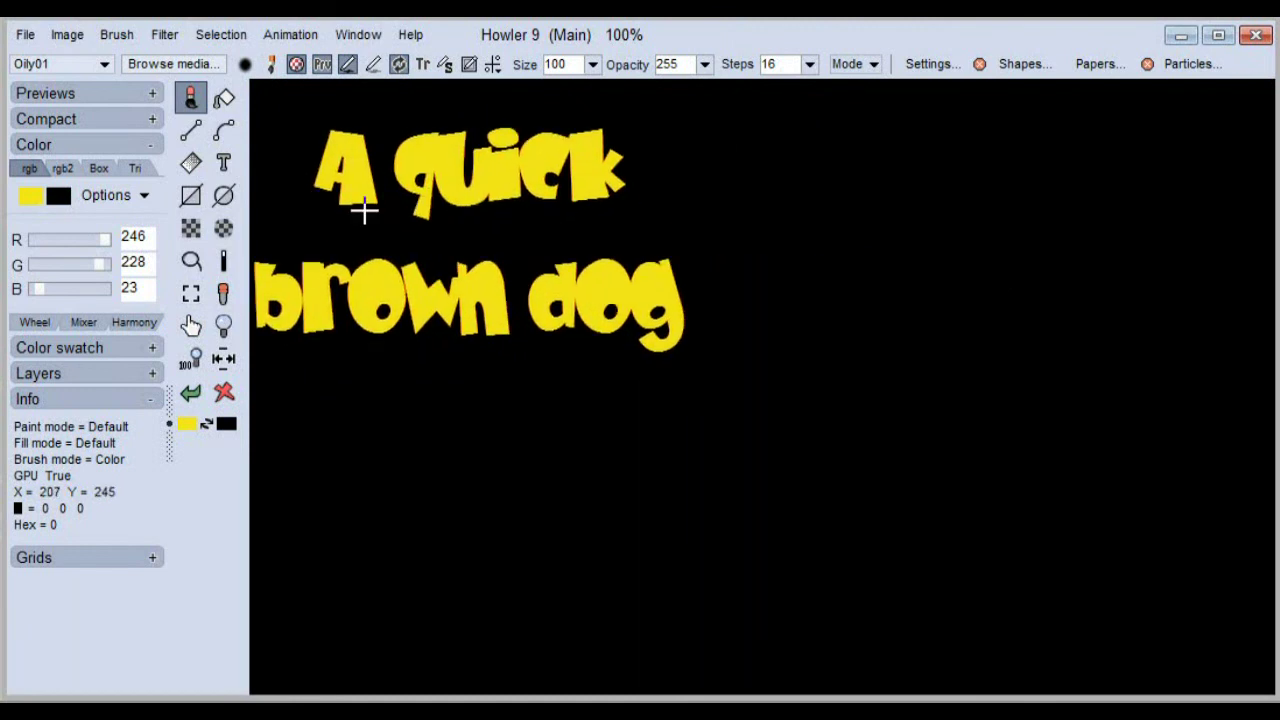
- Grow the text brush's transparency key until a thick red outline surrounds the yellow lettering
left_click(116, 34)
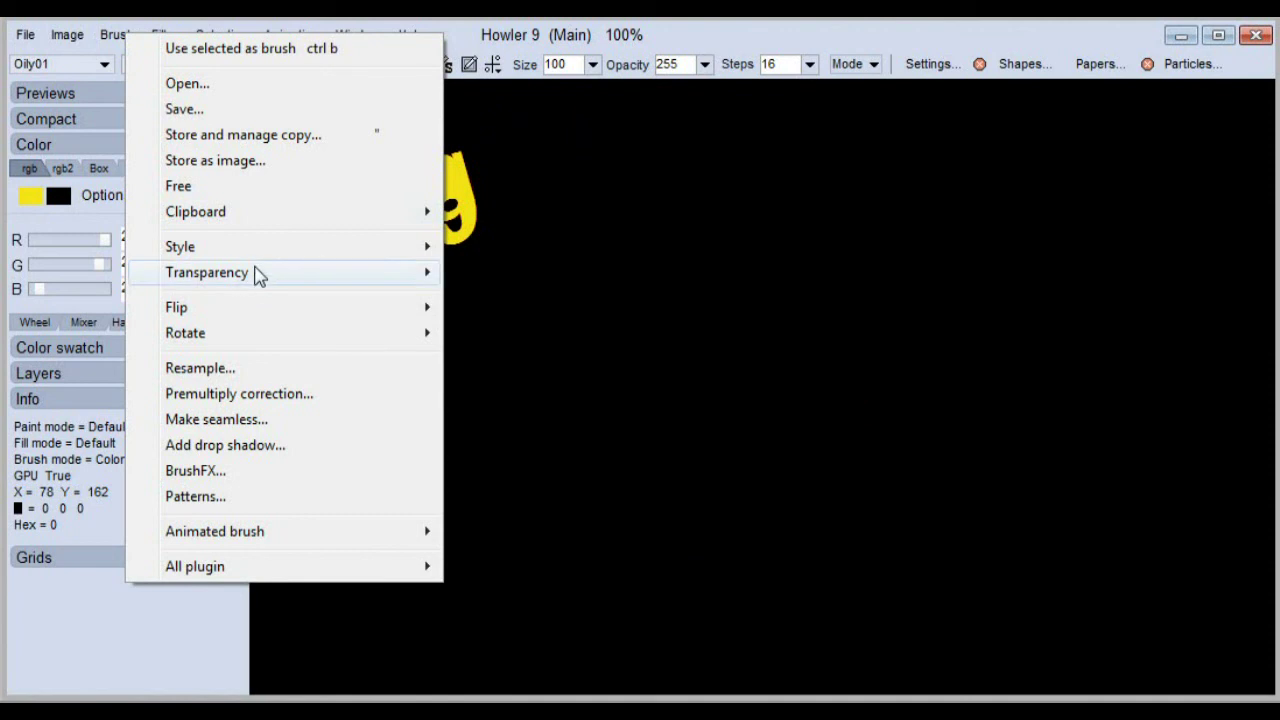
mouse_move(258, 275)
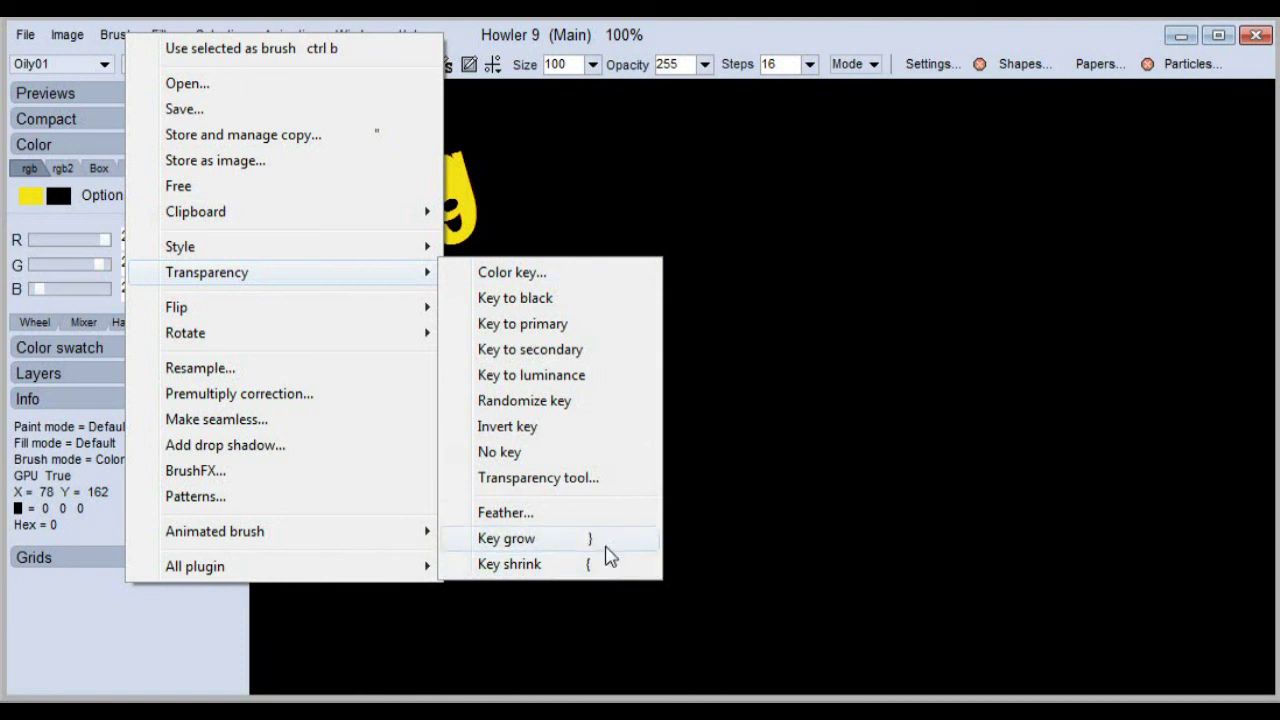
left_click(698, 34)
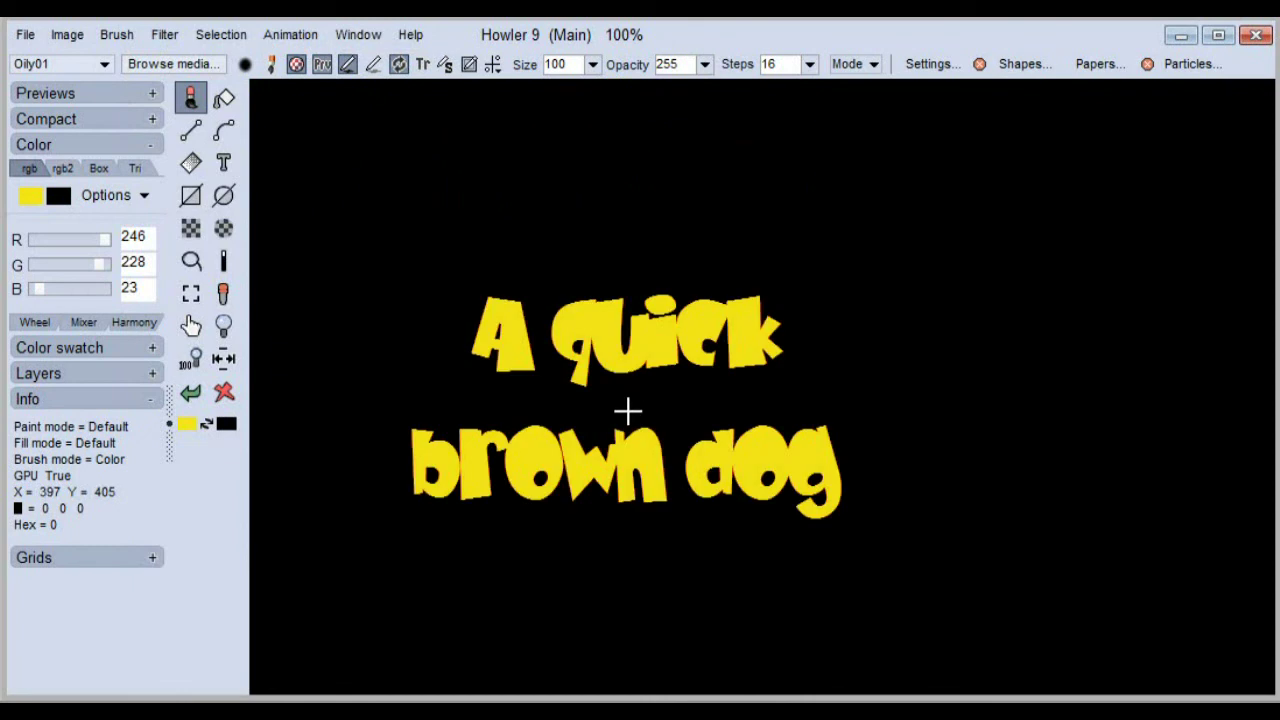
mouse_move(628, 410)
left_mouse_down()
mouse_move(640, 380)
mouse_move(641, 397)
left_mouse_up()
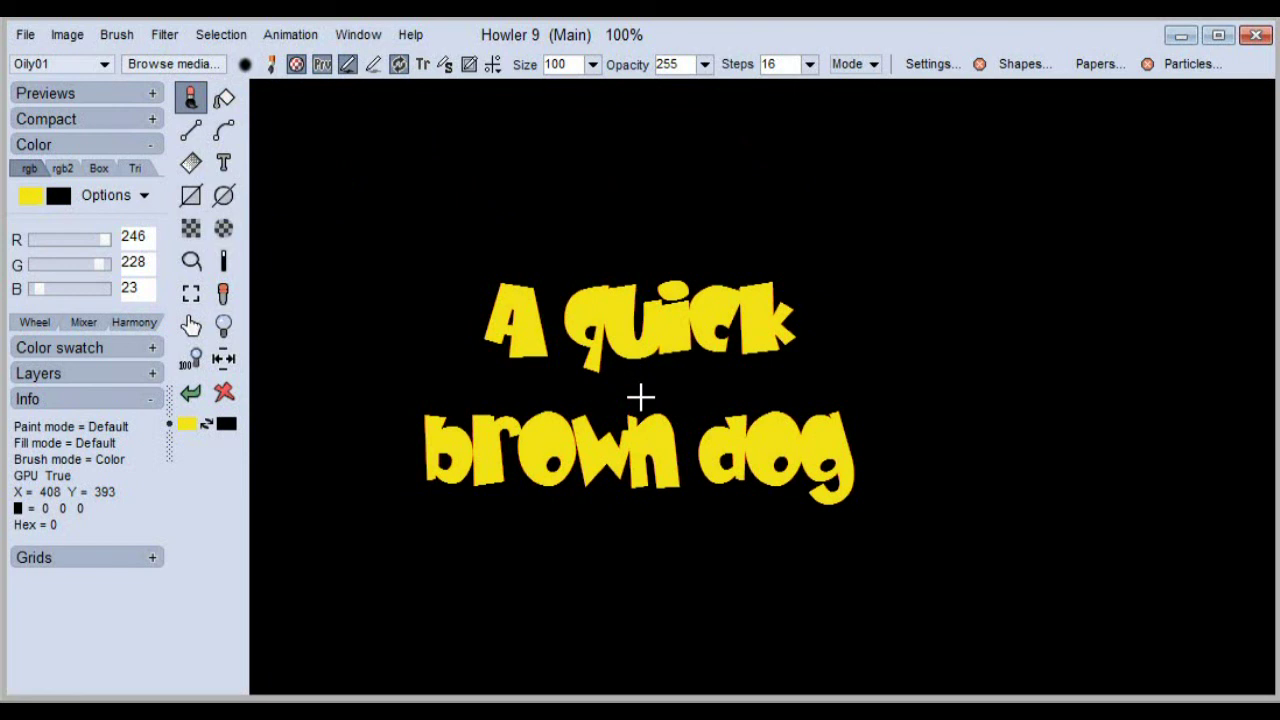
left_click_drag(641, 397, 657, 369)
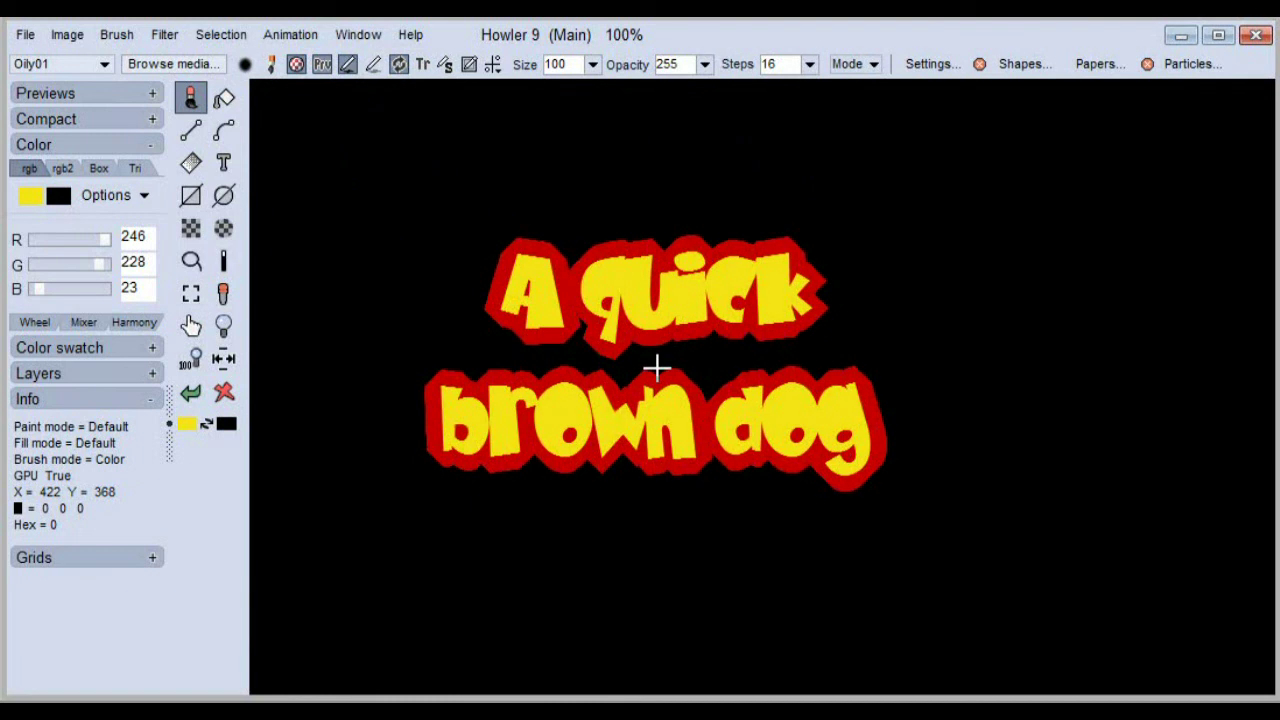
- Clear the canvas to black and stamp one copy of the red-outlined text brush near its center
left_click_drag(657, 369, 817, 453)
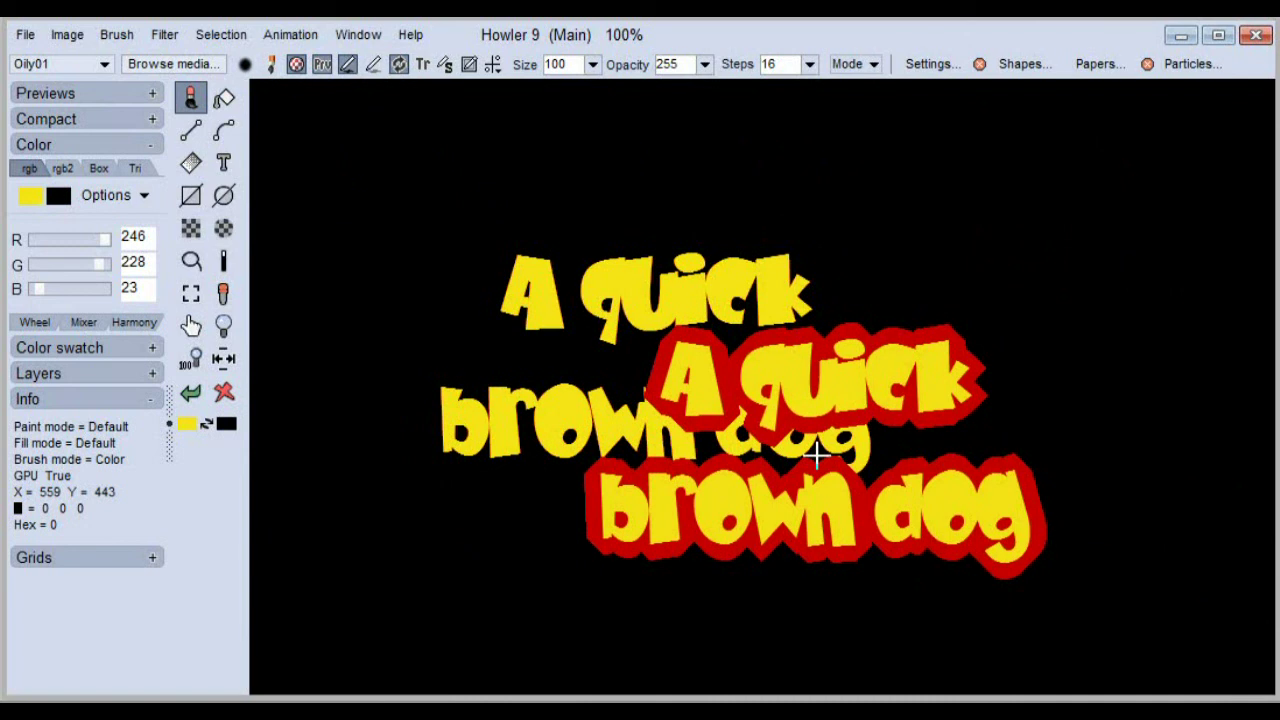
left_click_drag(817, 453, 926, 490)
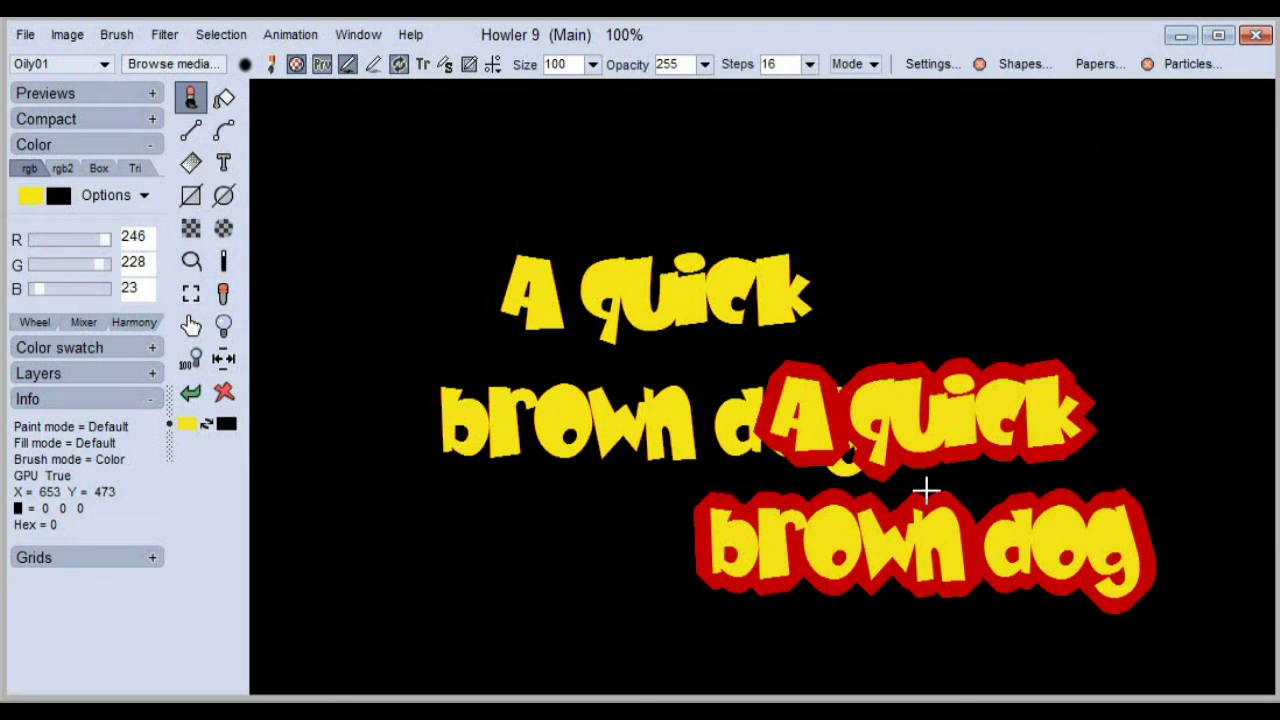
left_click_drag(926, 489, 823, 513)
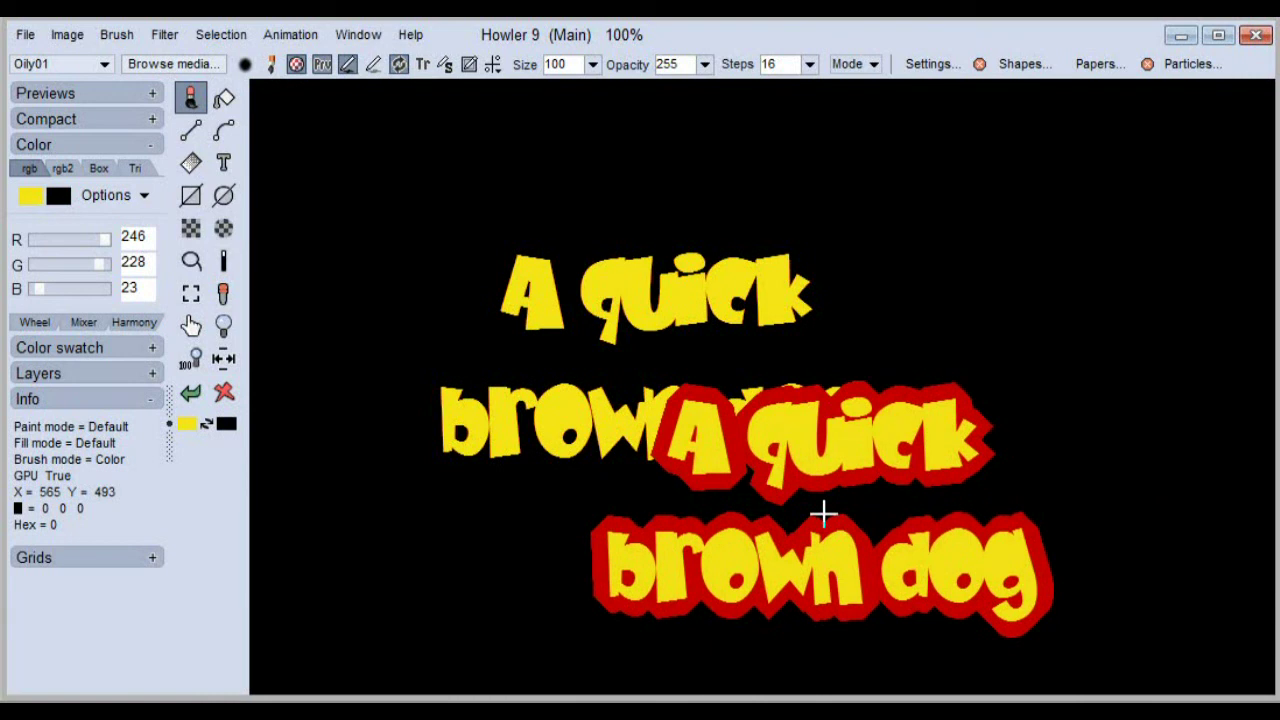
left_click_drag(823, 513, 973, 313)
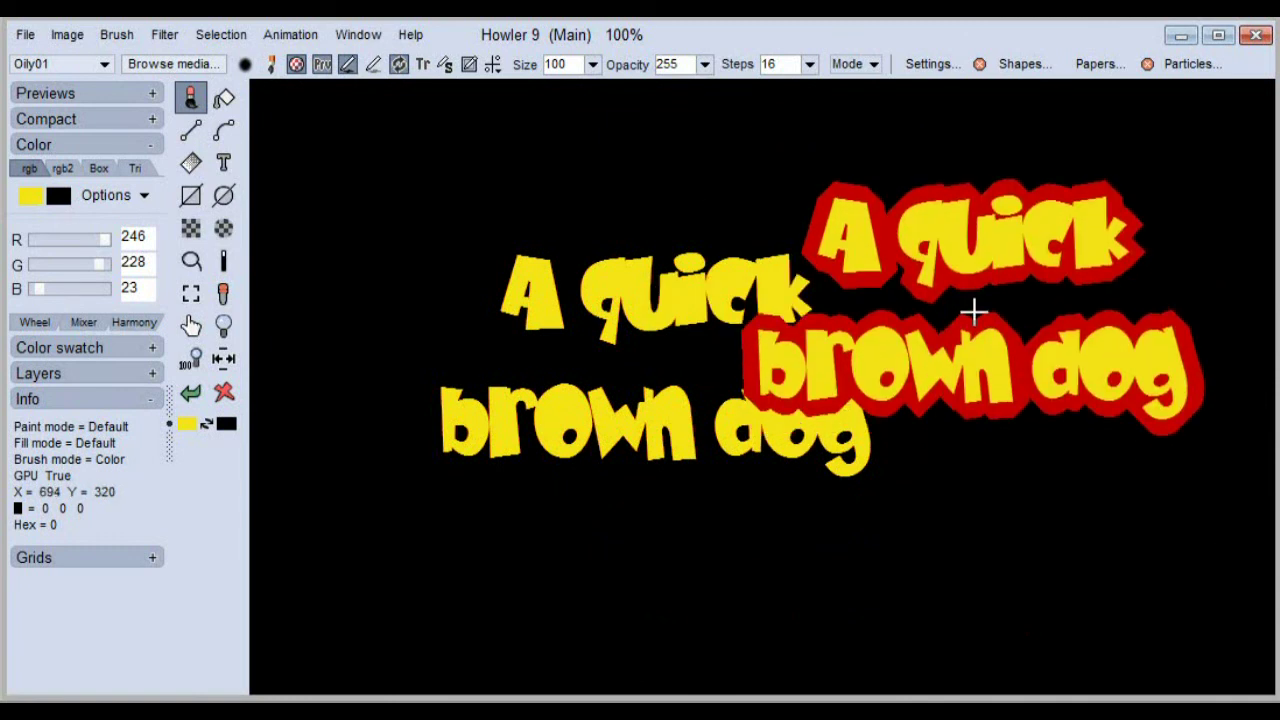
left_click_drag(973, 313, 730, 349)
left_click(730, 349)
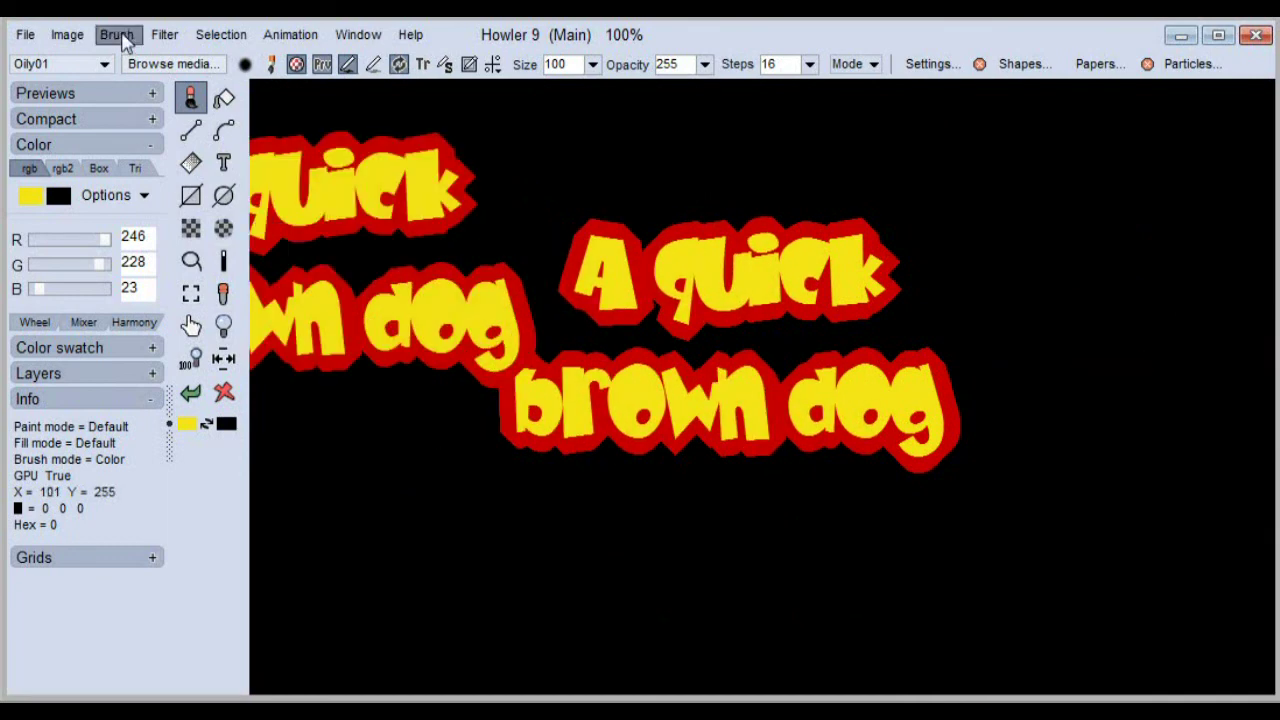
- Try randomizing the transparency key of the outlined text brush
left_click(116, 34)
mouse_move(234, 272)
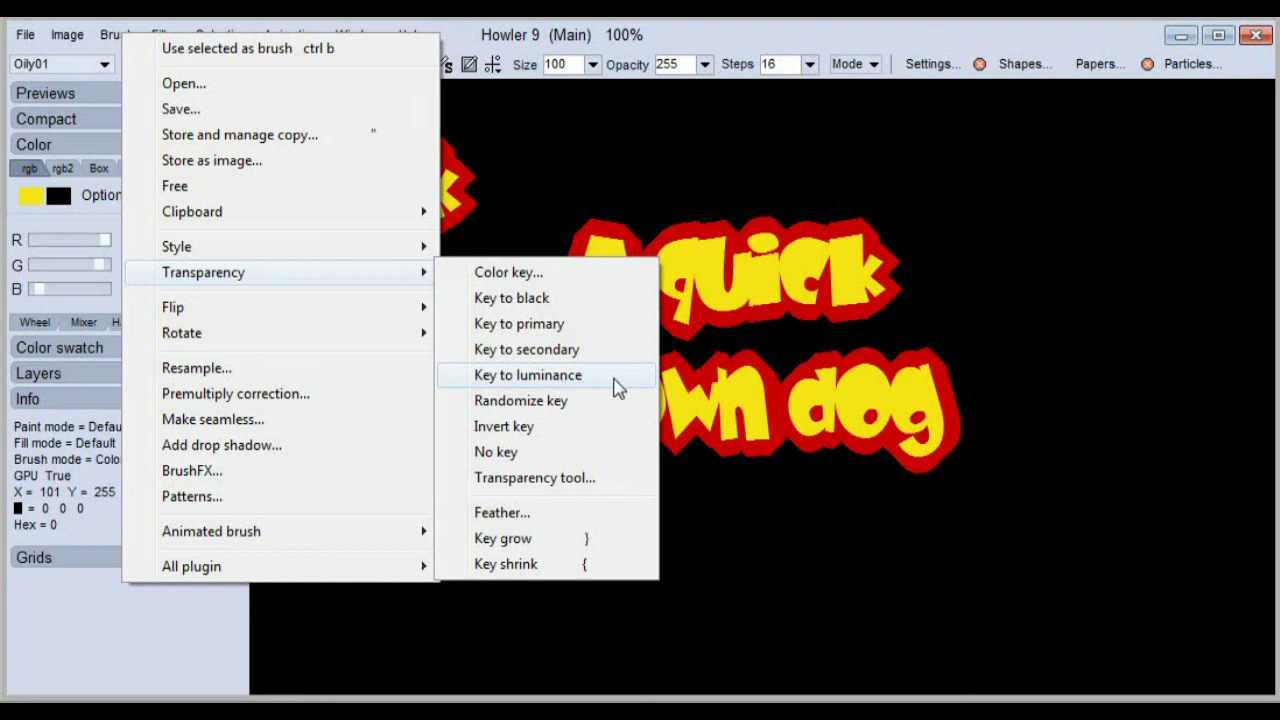
left_click(548, 399)
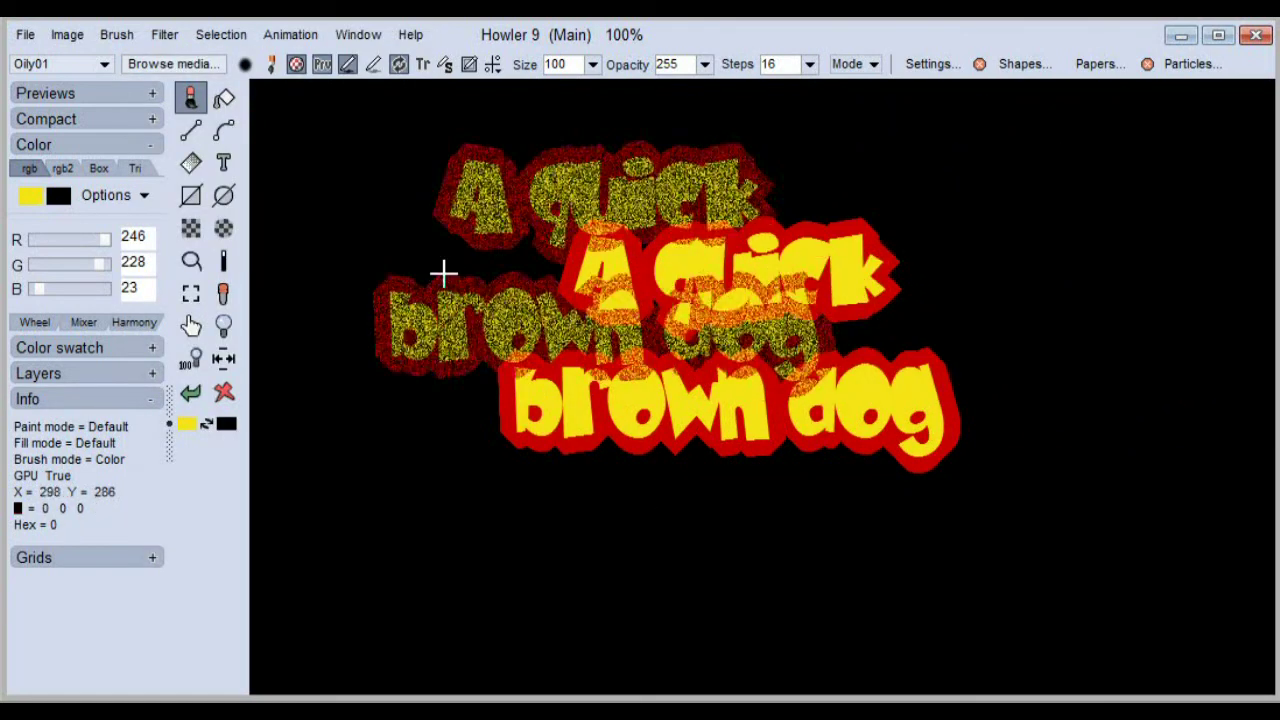
left_click(116, 35)
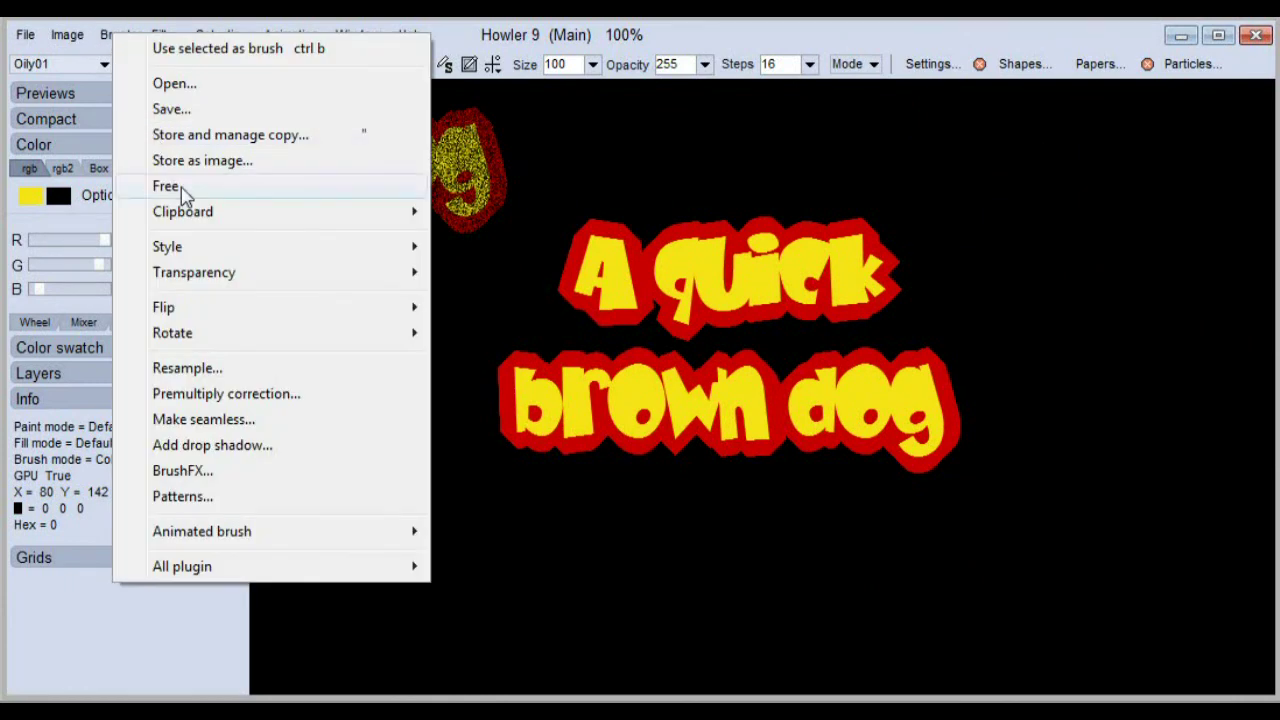
left_click(471, 35)
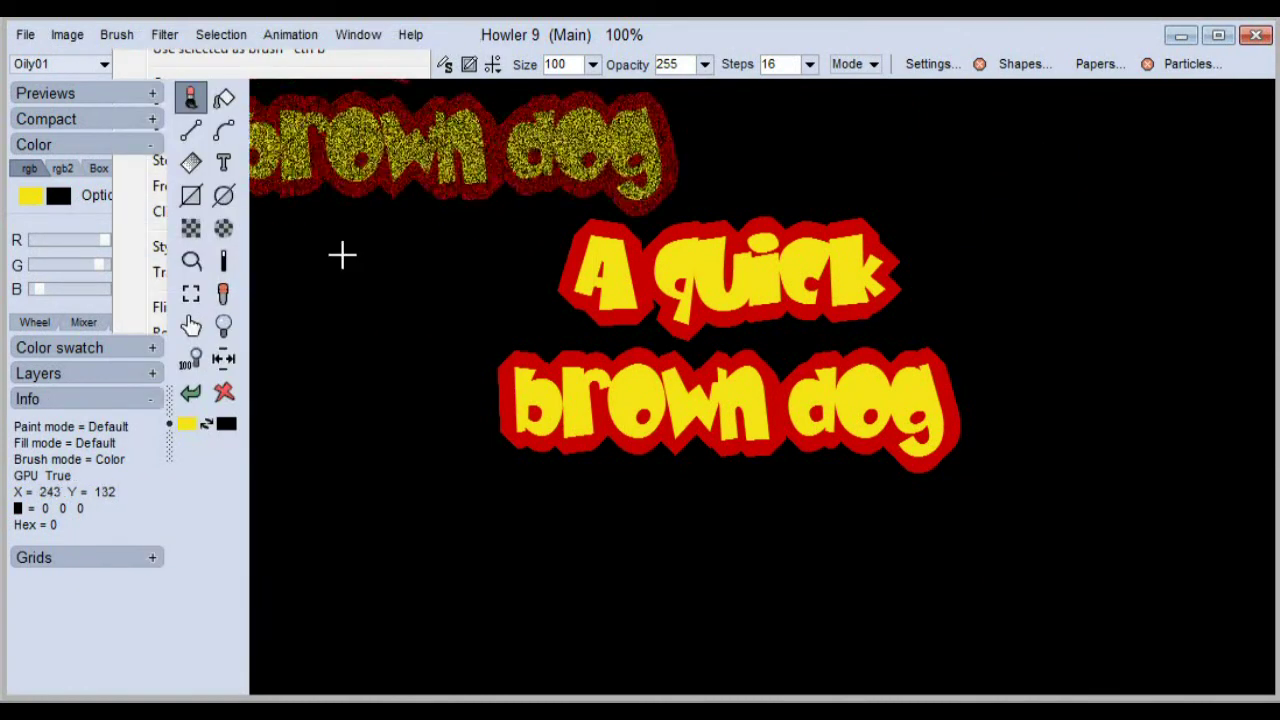
- Recapture the stamped red-outlined lettering with some surrounding black as a custom brush
left_click(191, 293)
left_click_drag(476, 195, 909, 388)
left_click_drag(939, 487, 1000, 497)
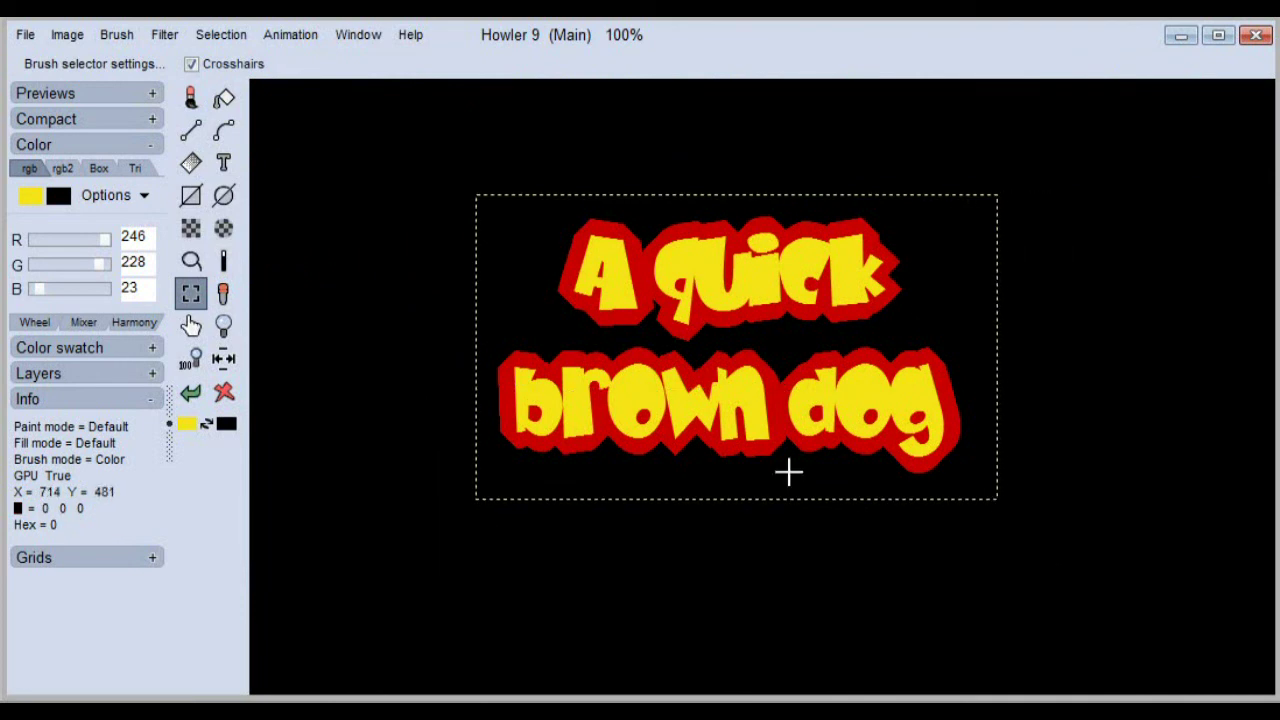
left_click(165, 35)
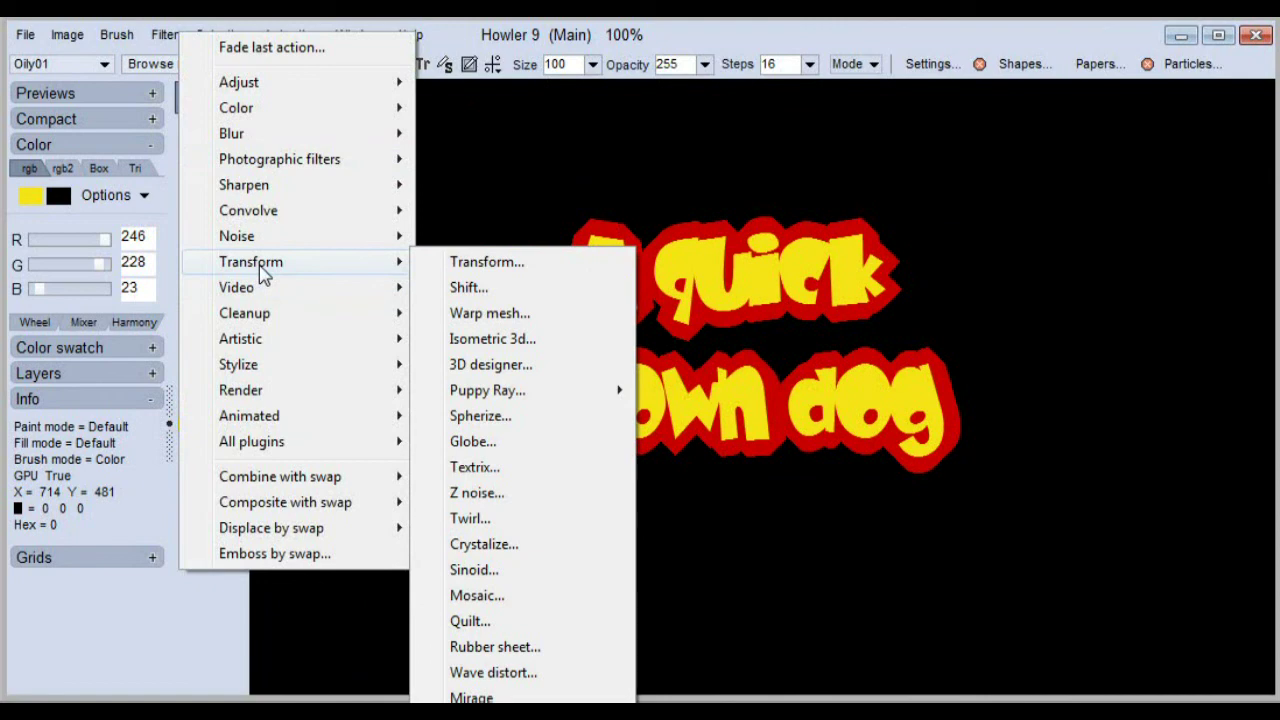
- Open the brush transparency tool, shift the fade center to the sphere's upper-left highlight and apply it to the brush
left_click(116, 34)
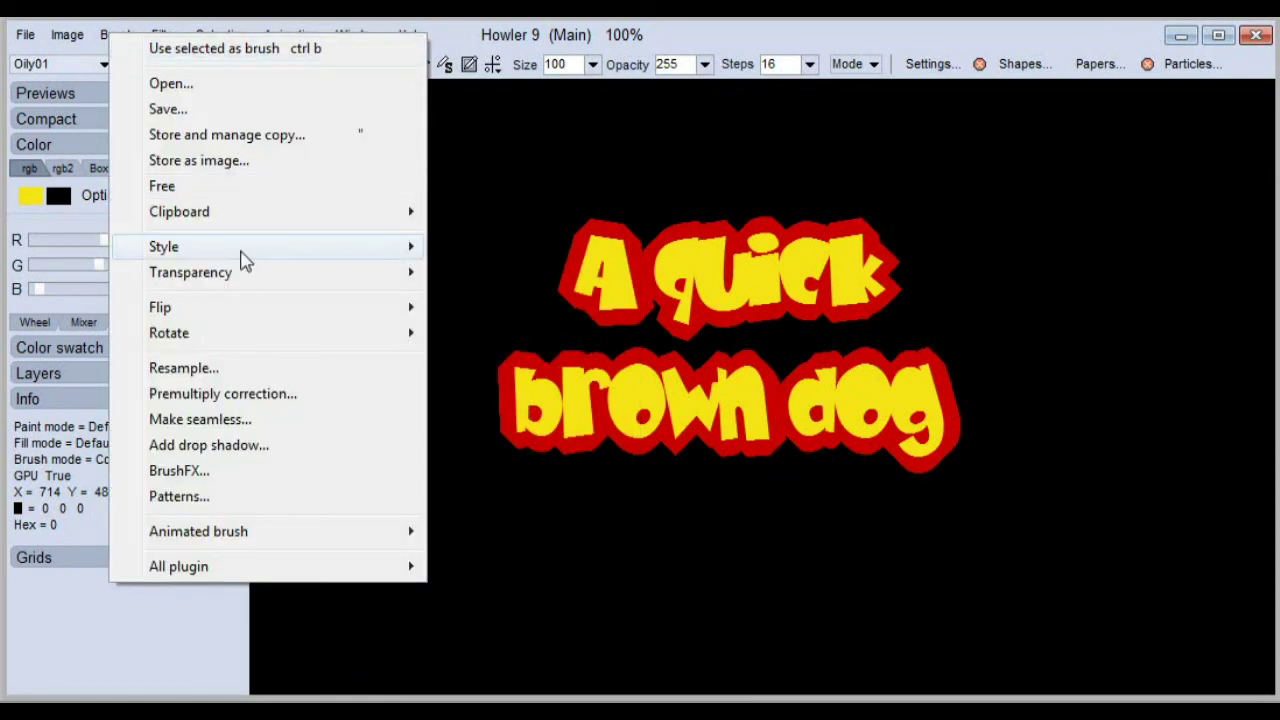
mouse_move(231, 275)
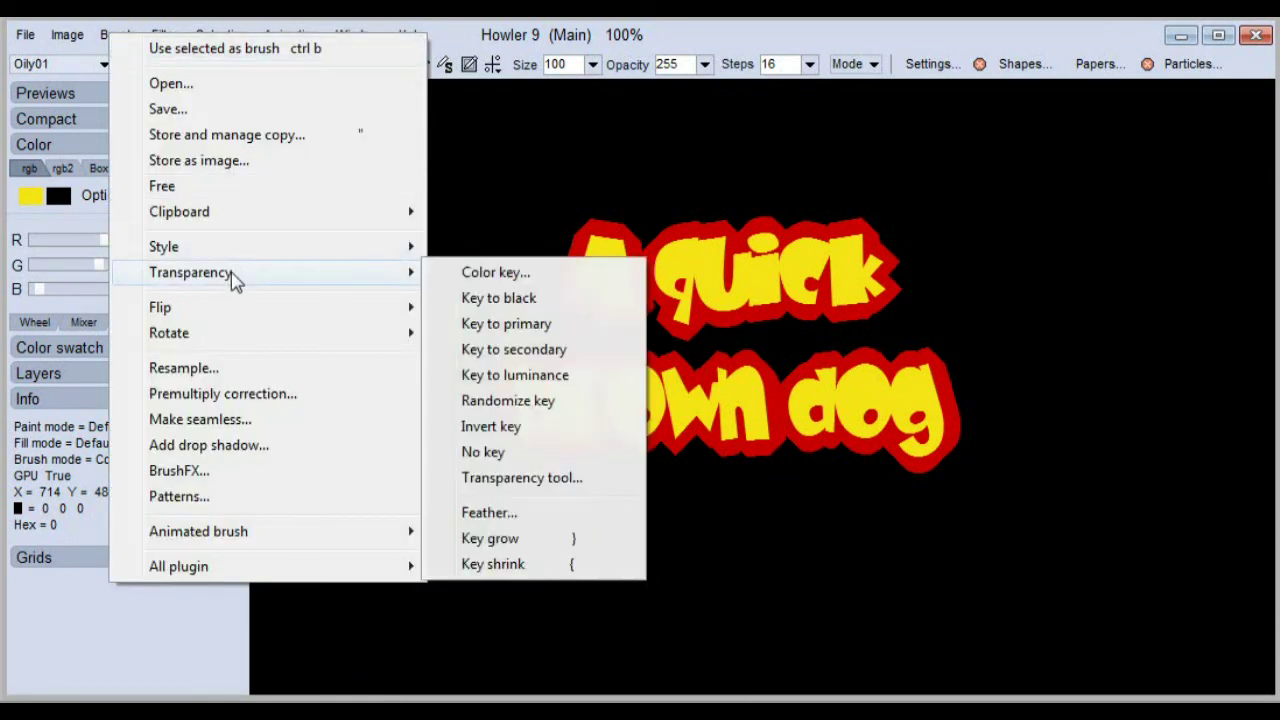
left_click(519, 478)
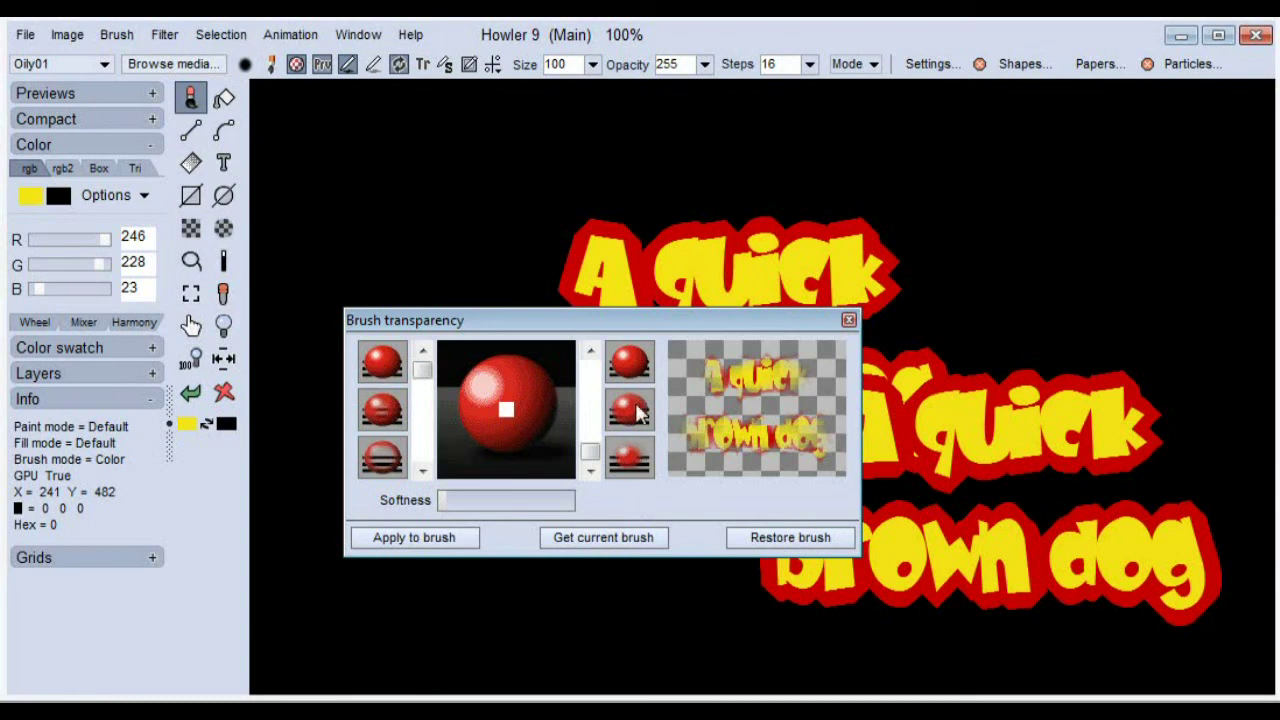
mouse_move(654, 318)
left_mouse_down()
mouse_move(774, 208)
mouse_move(881, 157)
left_mouse_up()
mouse_move(743, 257)
left_mouse_down()
mouse_move(709, 214)
mouse_move(674, 200)
mouse_move(703, 208)
left_mouse_up()
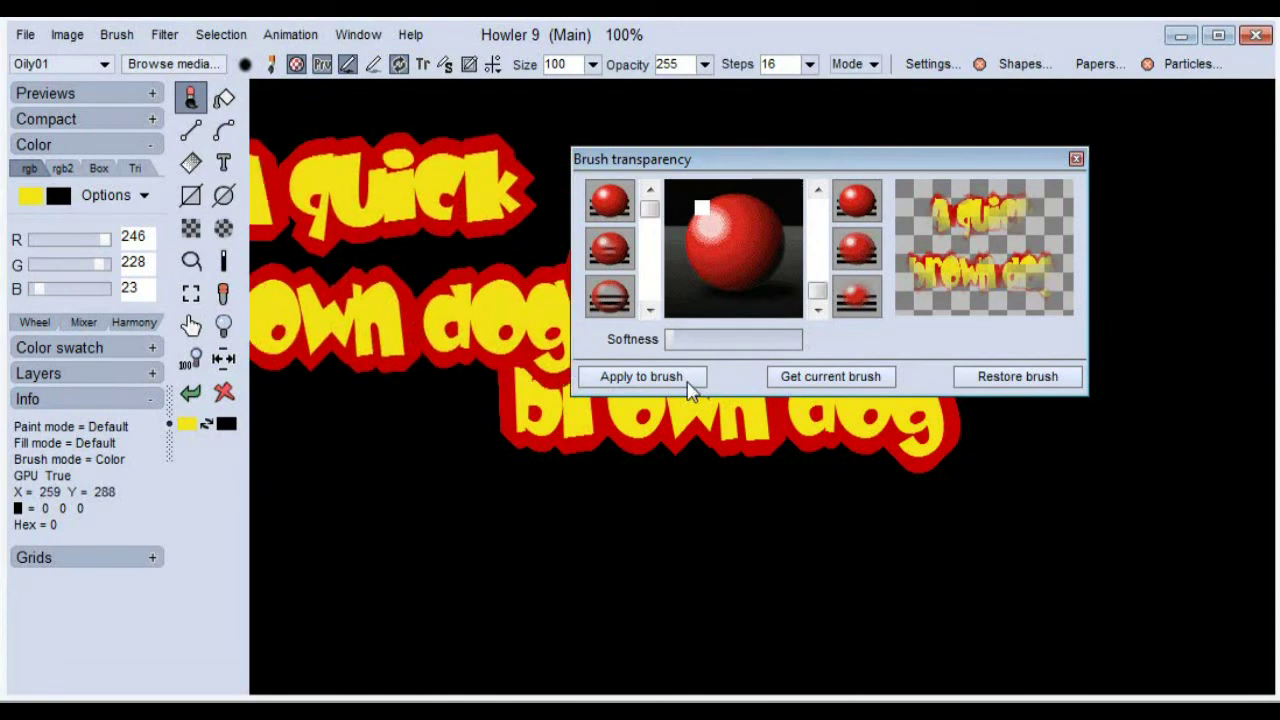
left_click(641, 376)
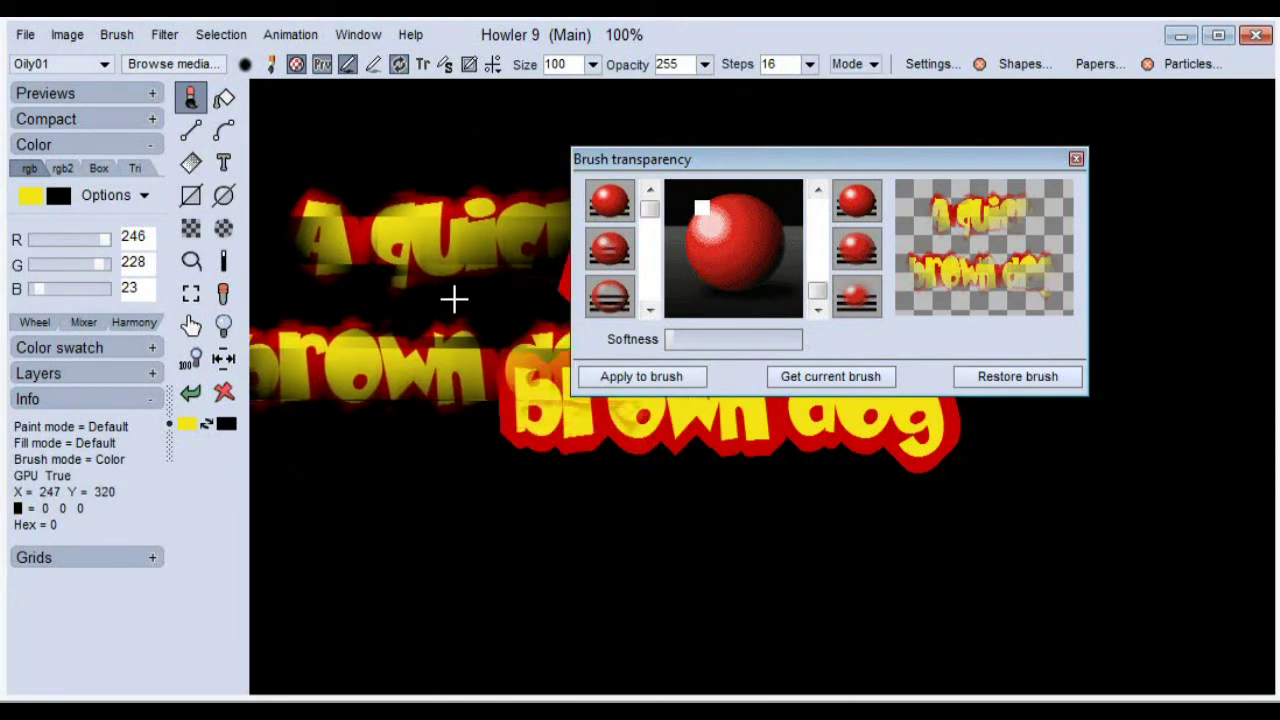
- Raise the transparency softness to about halfway, apply it to the brush and move the dialog aside to uncover the canvas
left_click_drag(695, 345, 745, 343)
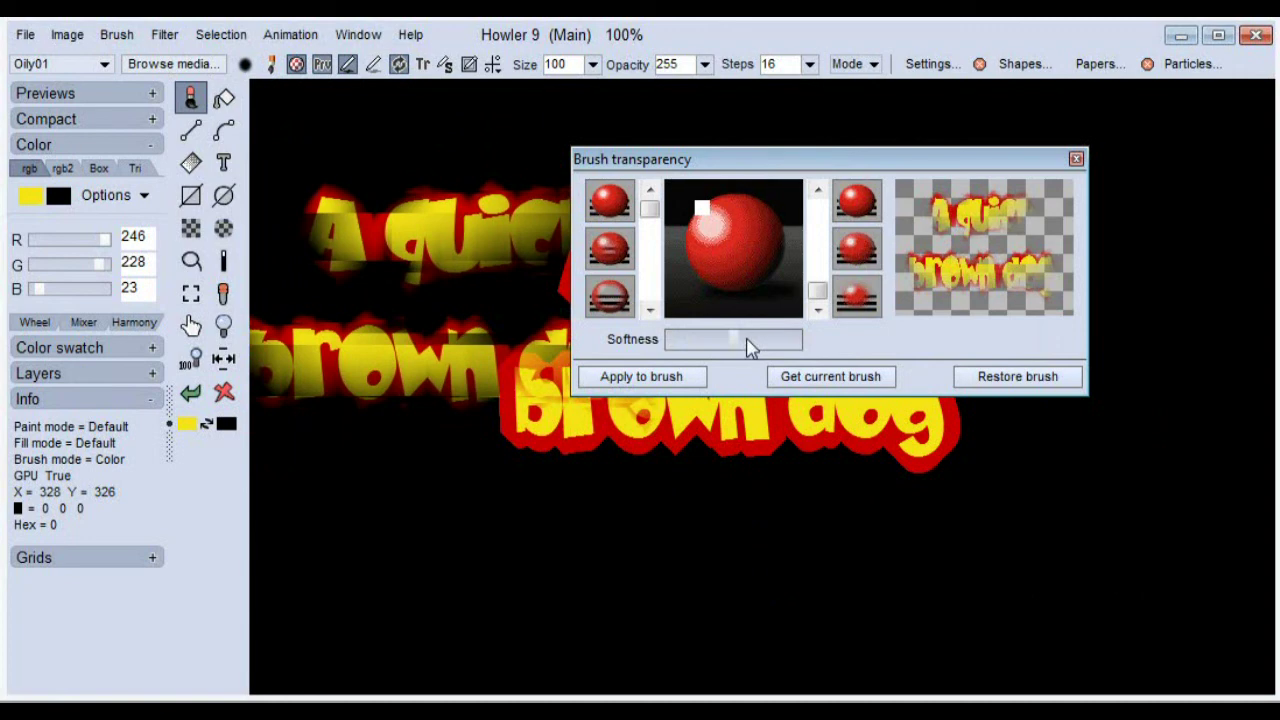
left_click(600, 385)
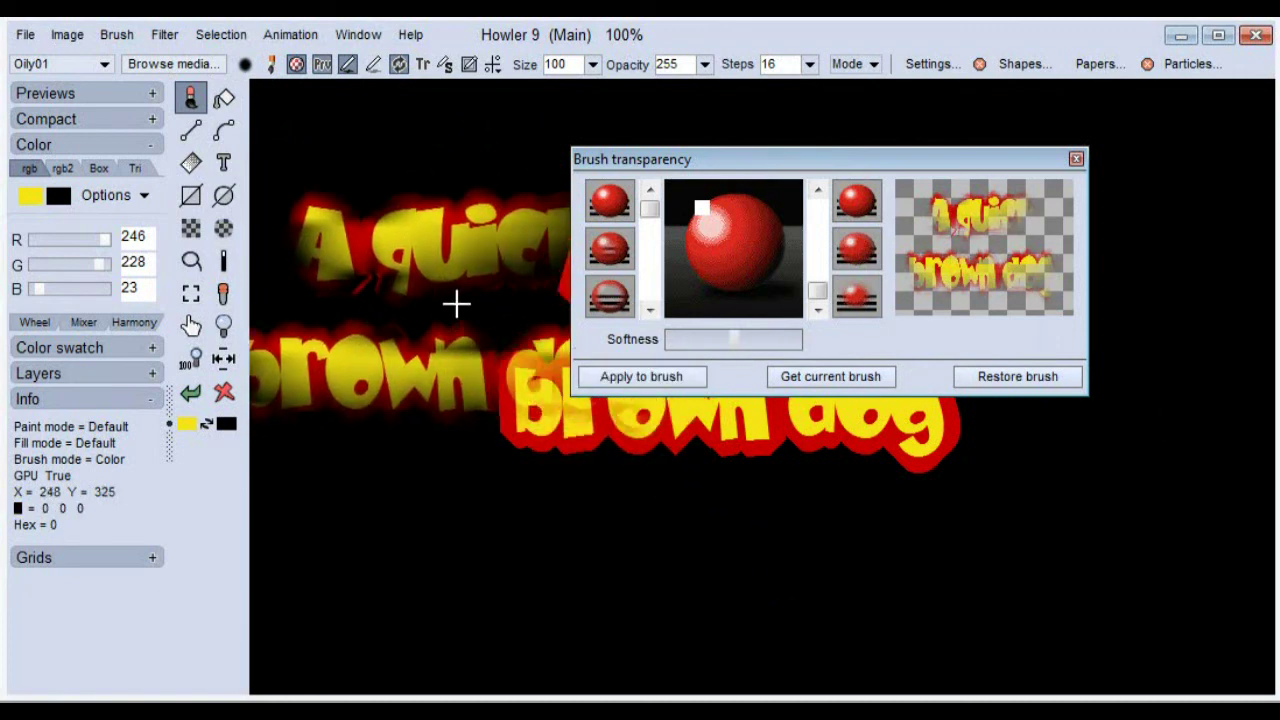
left_click_drag(757, 175, 1001, 318)
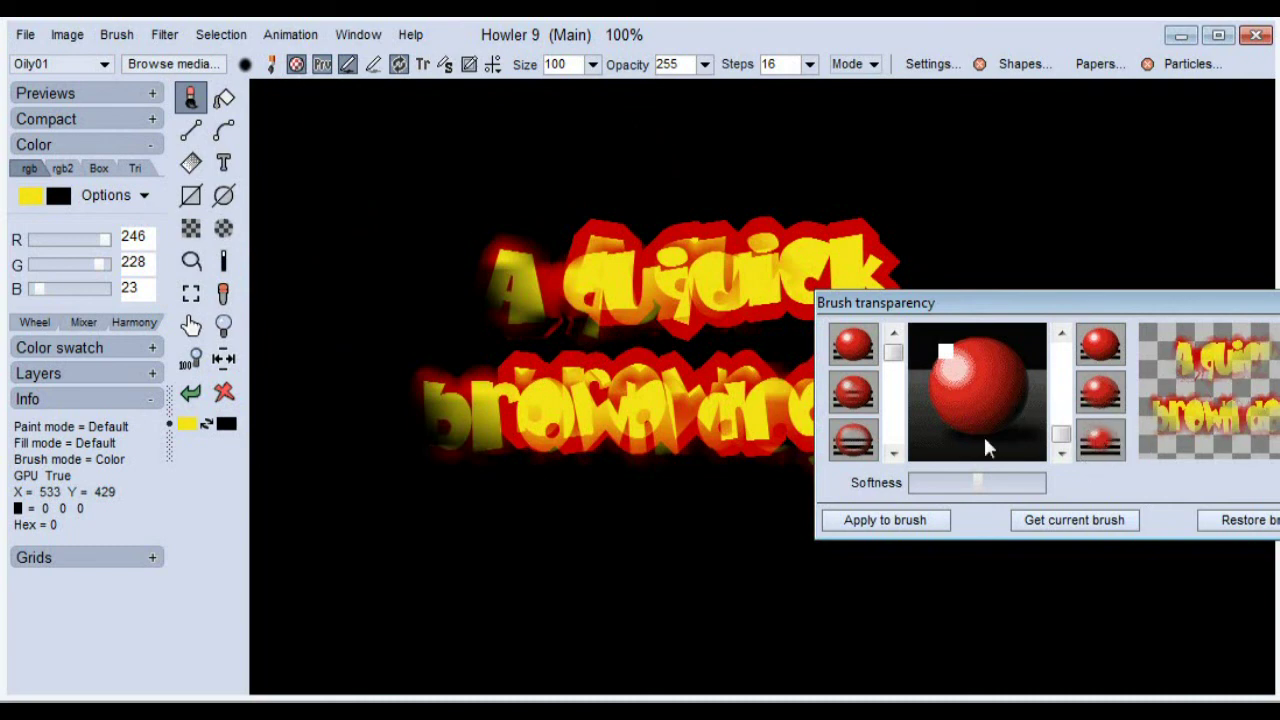
- Make the brush transparent in its center and opaque toward its edges, apply this and close the transparency tool
left_click(852, 442)
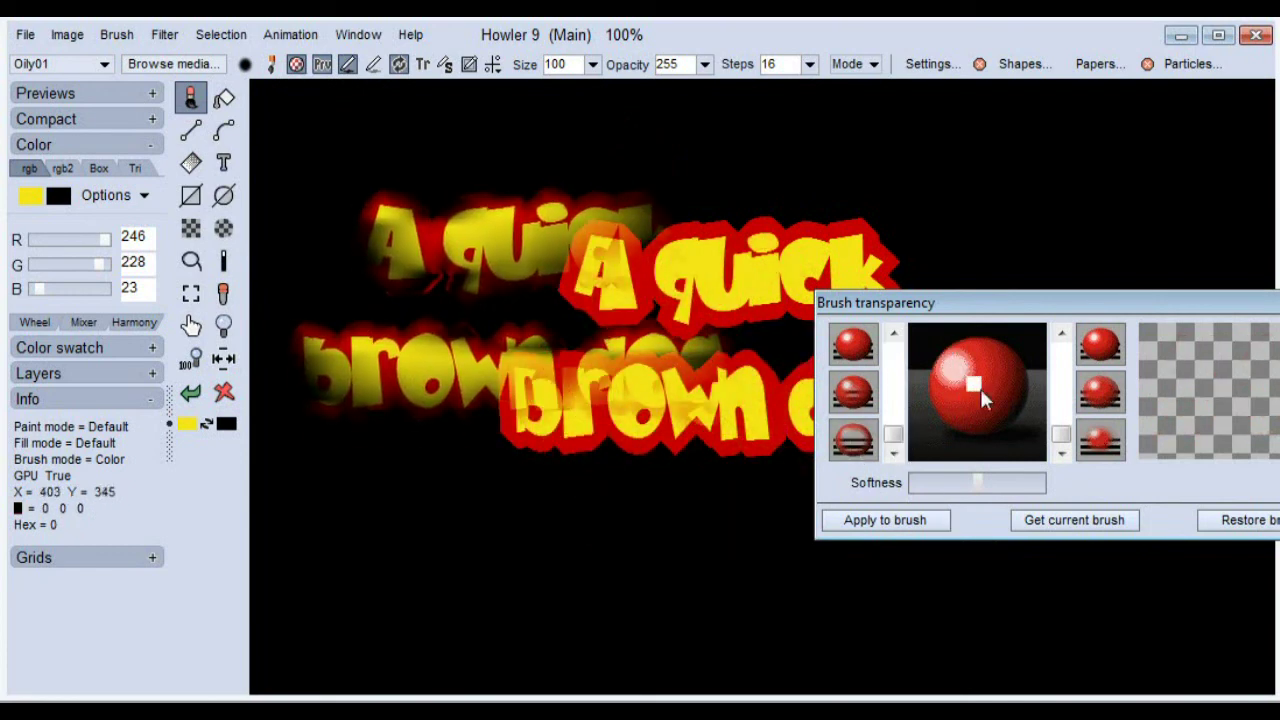
left_click(852, 363)
left_click(853, 440)
left_click(1102, 352)
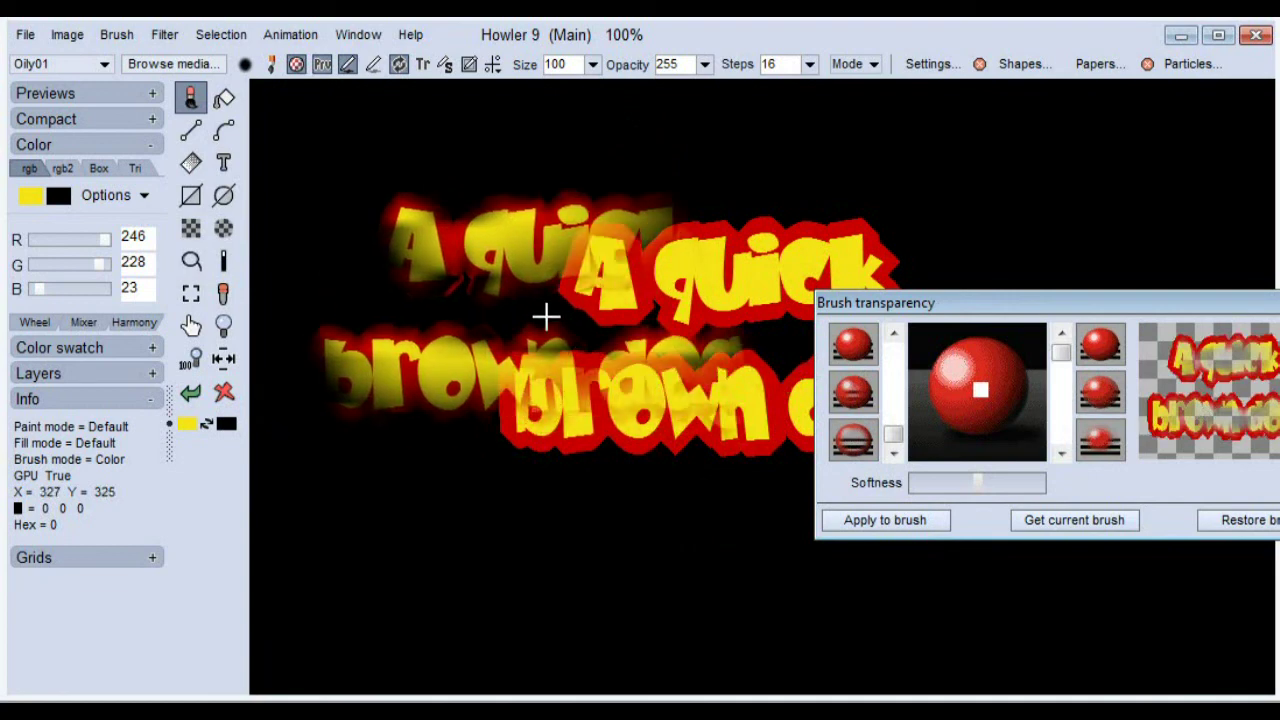
left_click(876, 522)
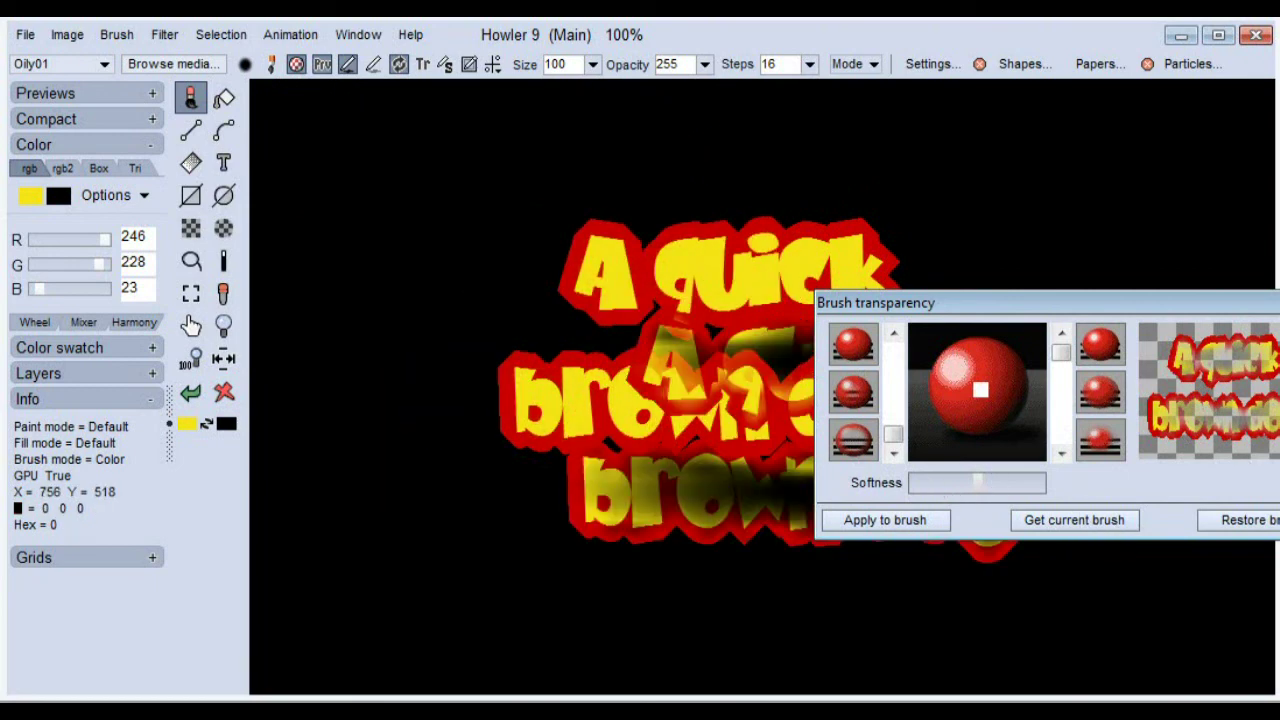
left_click(1279, 302)
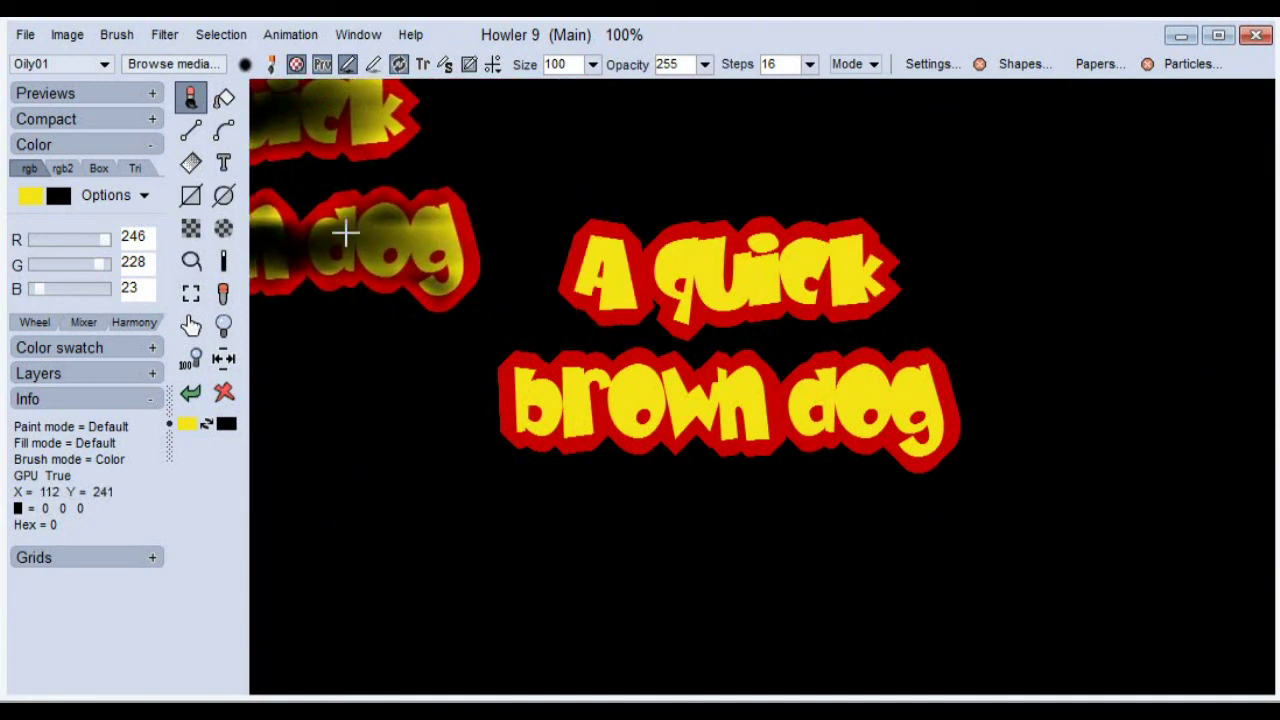
left_click(117, 34)
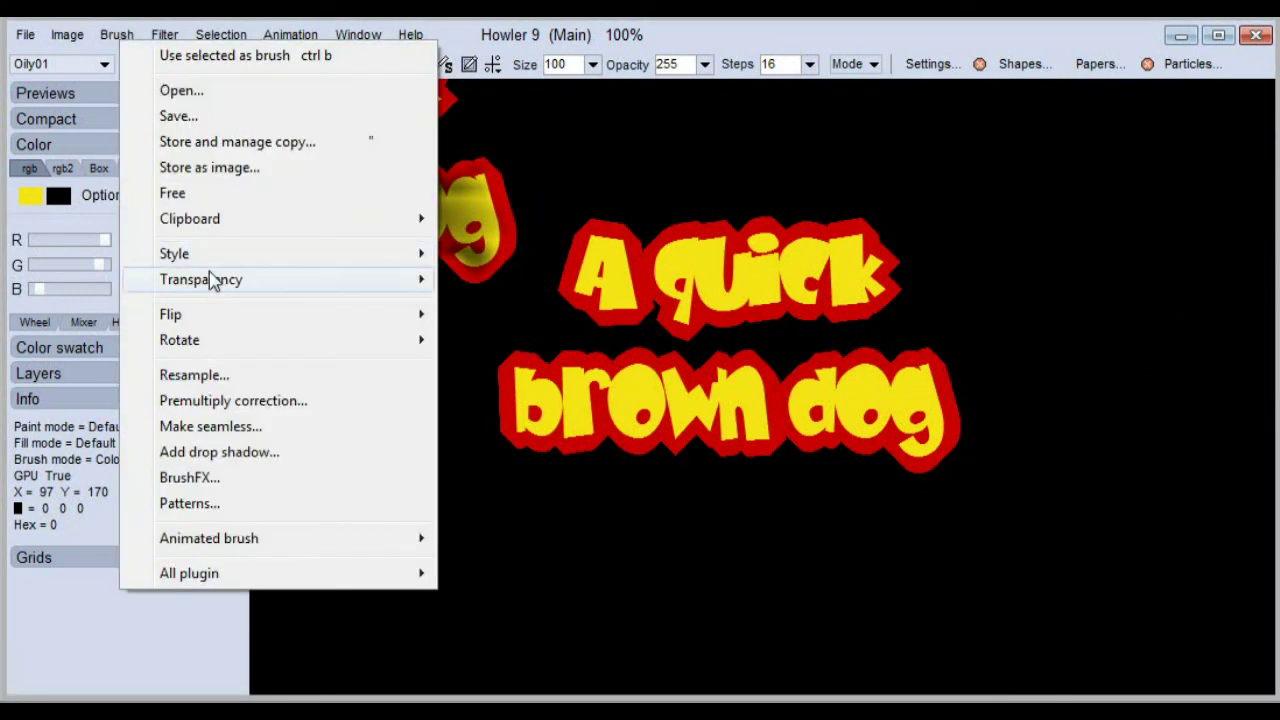
mouse_move(210, 283)
left_click(461, 38)
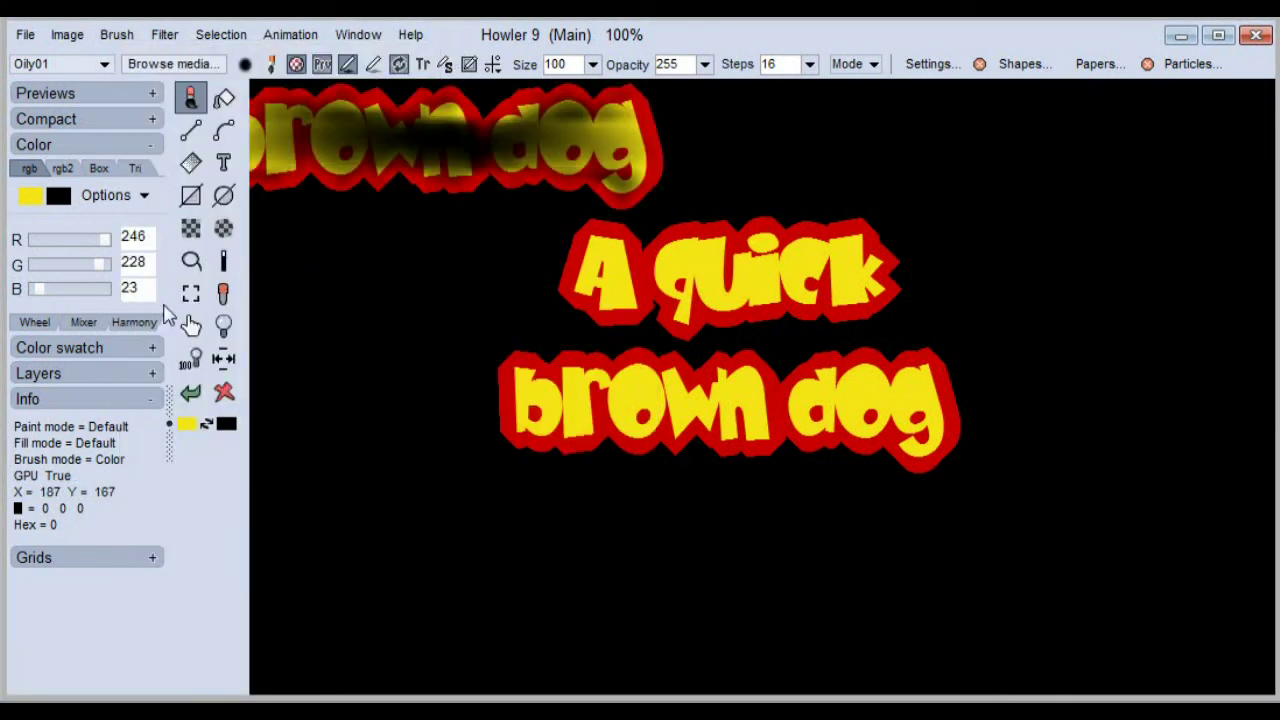
- Capture the clean stamped lettering with its red outline as a new custom brush and return to painting
left_click(190, 296)
left_click_drag(487, 206, 614, 348)
left_click_drag(769, 446, 971, 500)
left_click(190, 97)
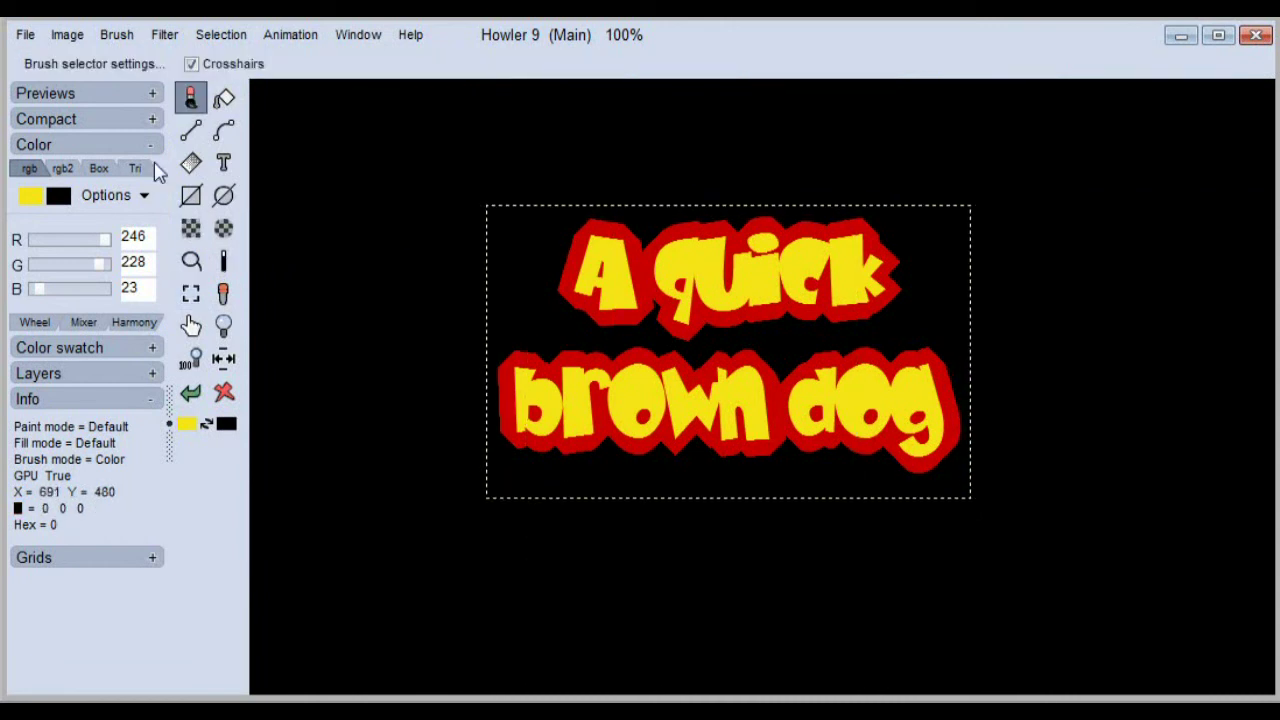
- Feather the text brush's transparency key to soften the edge of its red outline
left_click(128, 38)
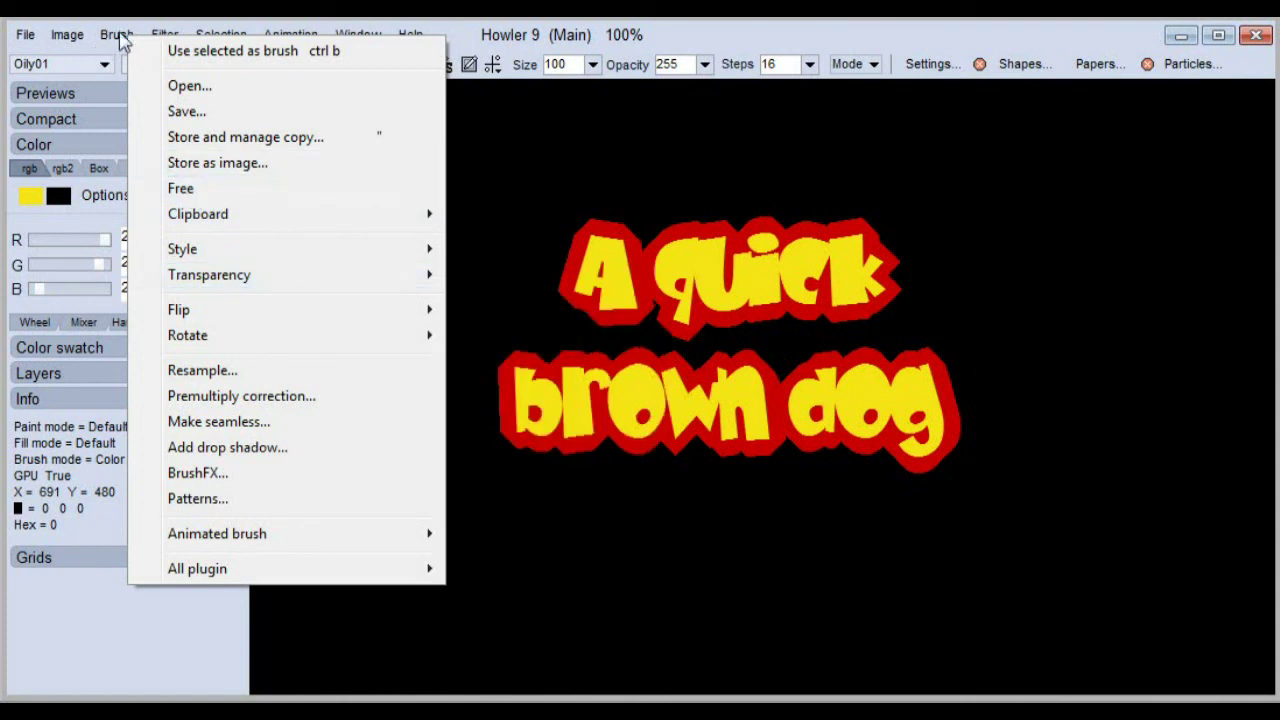
mouse_move(238, 280)
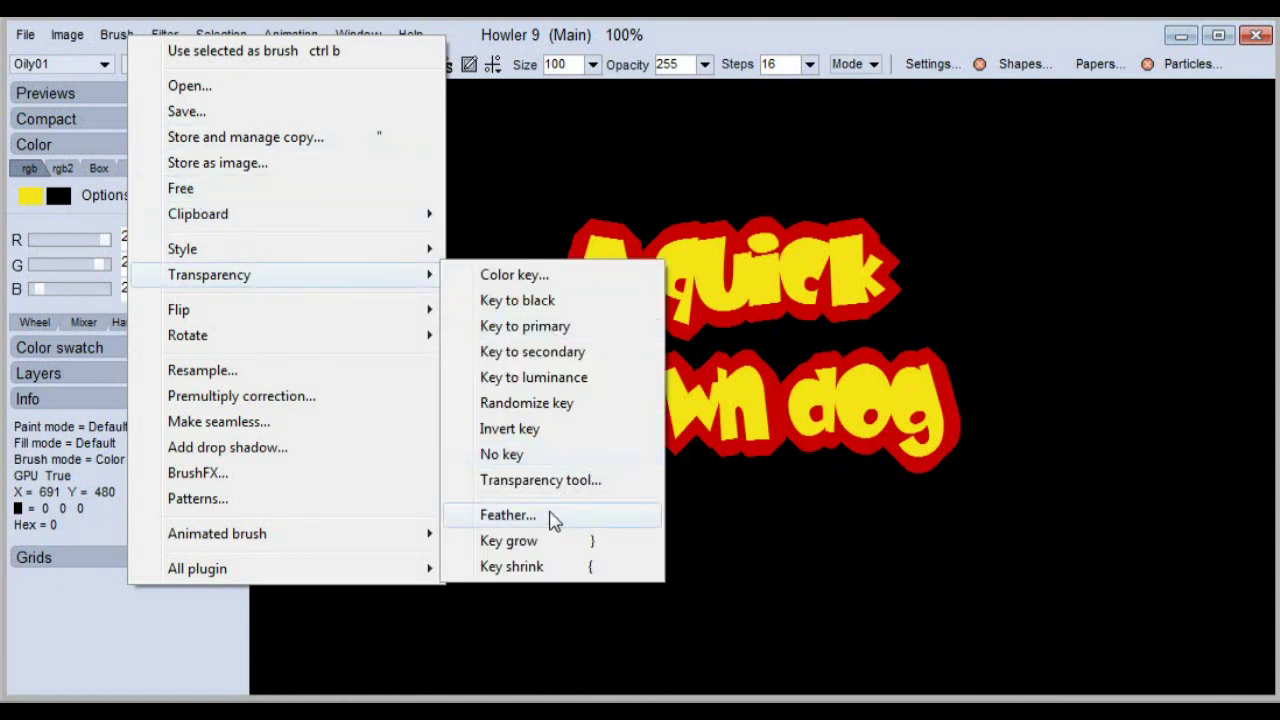
left_click(549, 518)
mouse_move(514, 431)
left_mouse_down()
mouse_move(555, 427)
mouse_move(572, 453)
left_mouse_up()
left_click(563, 496)
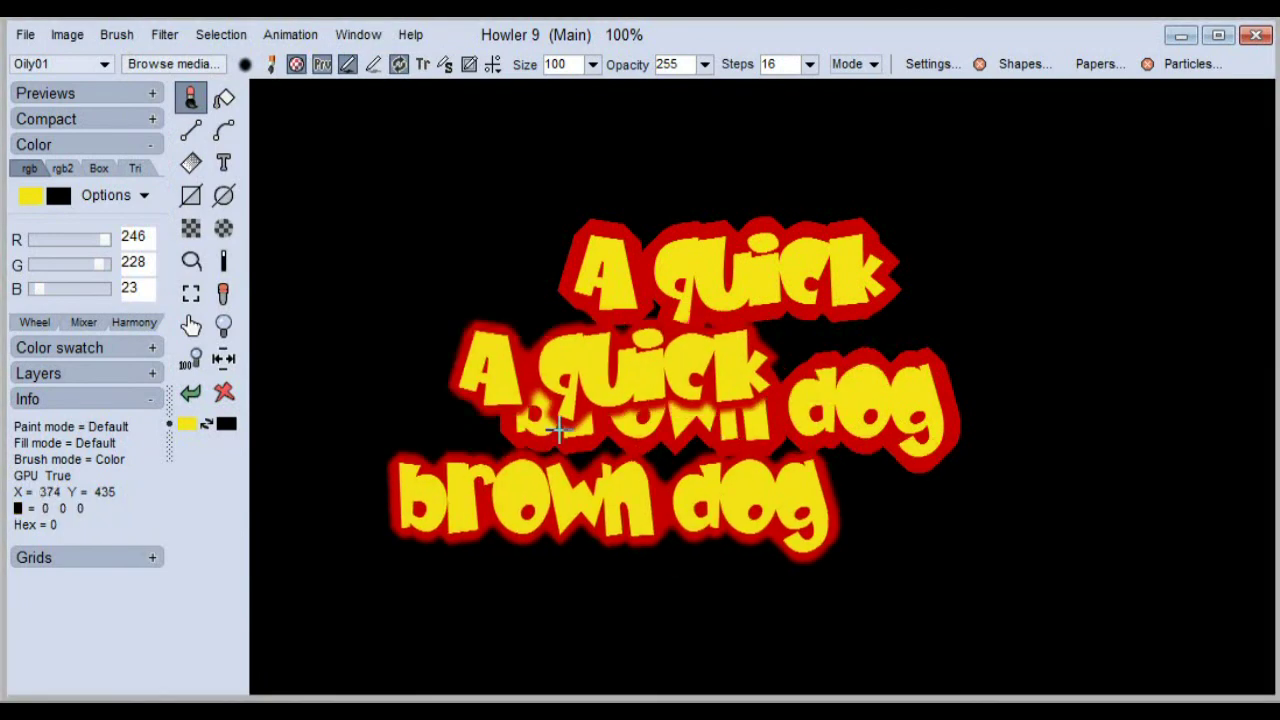
- Clear the canvas and stamp the feathered text brush once near the upper center
left_click(245, 400)
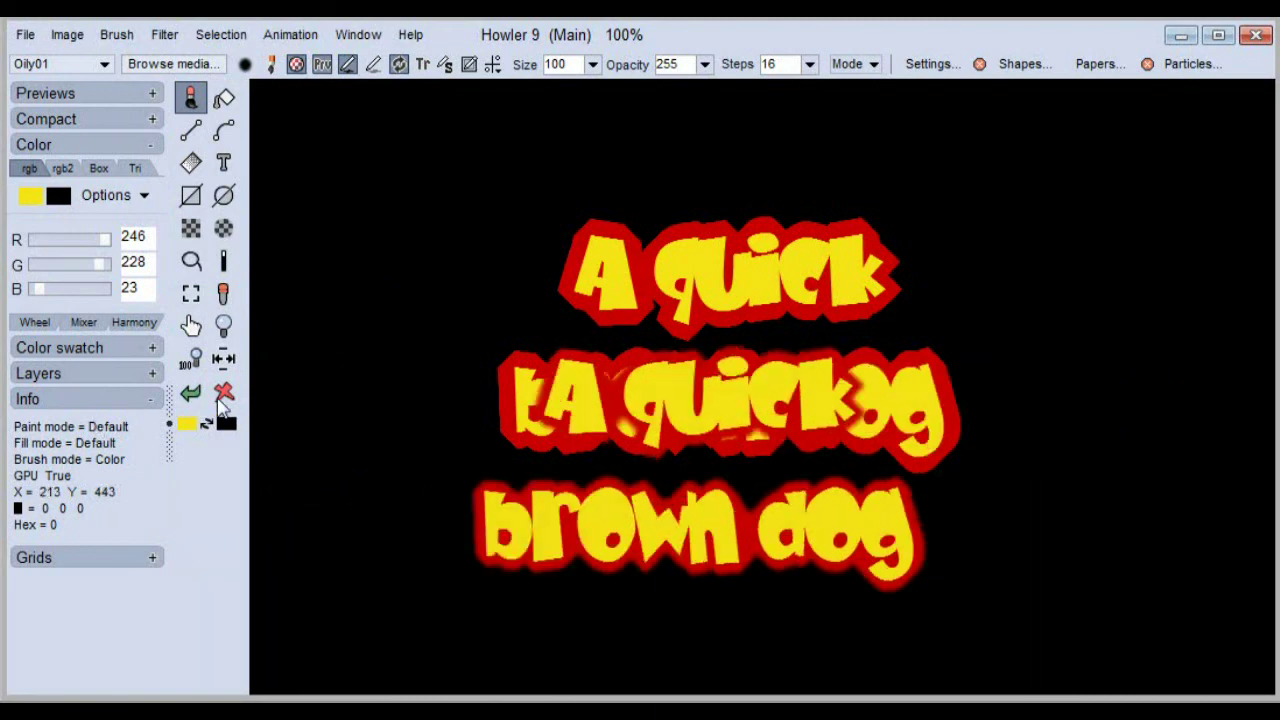
left_click(222, 396)
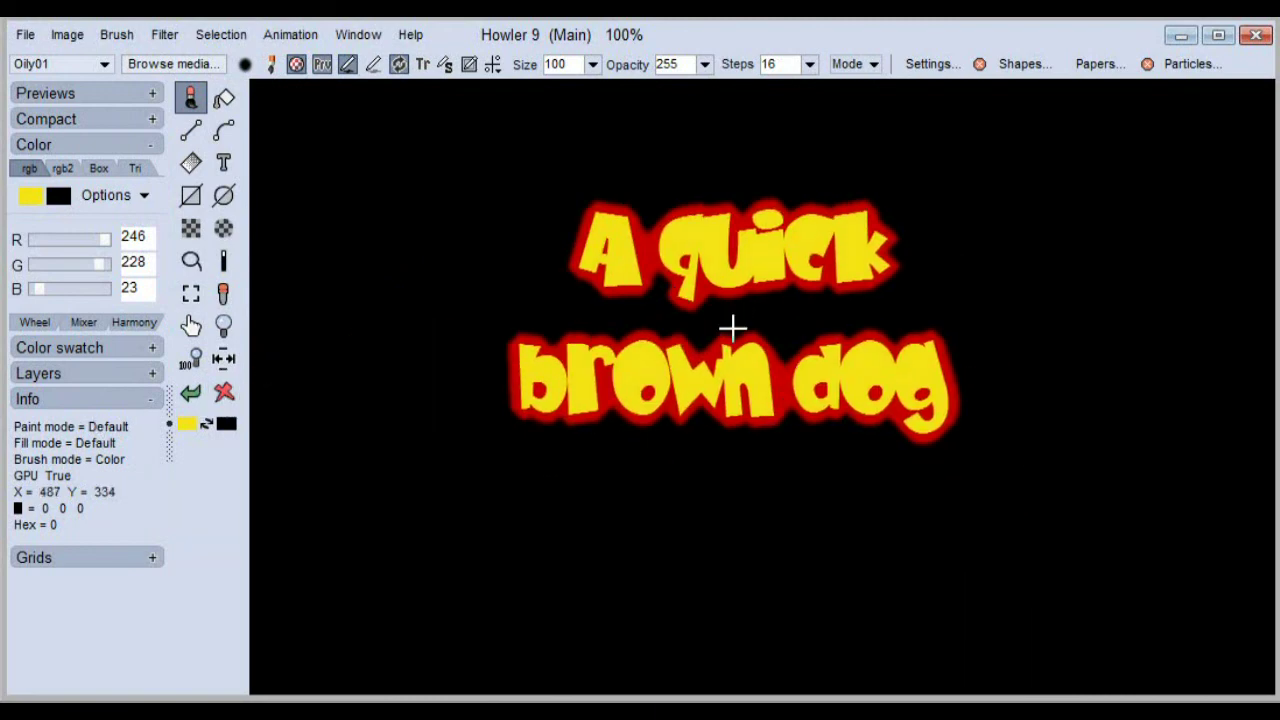
left_click(732, 327)
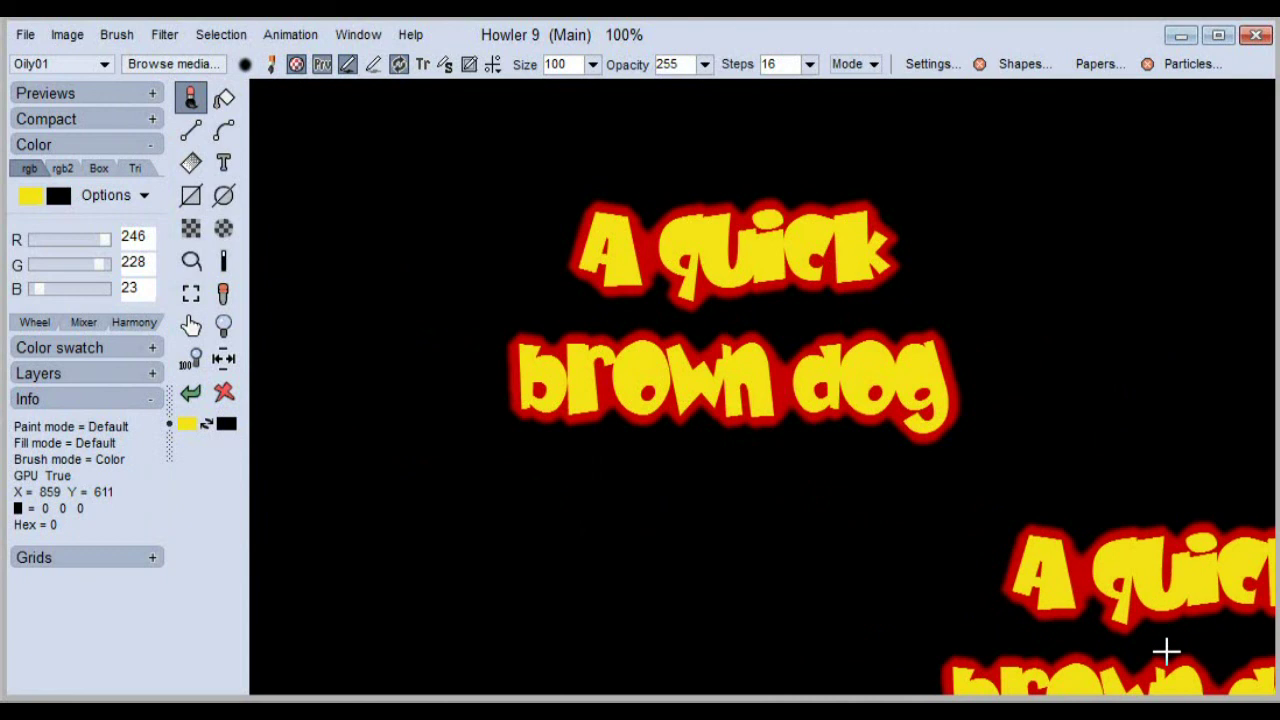